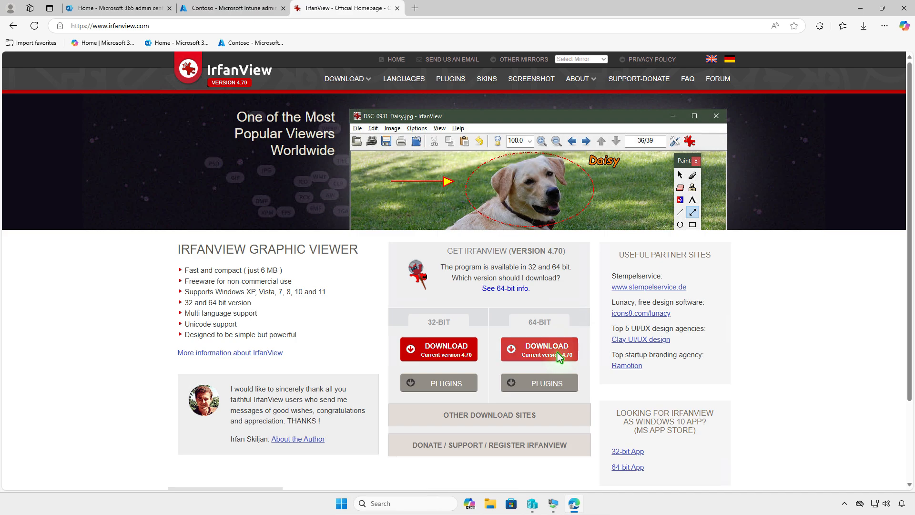
- Download the 64-bit IrfanView 4.70 installer from FossHub, then minimize Edge to show Downloads
click(557, 347)
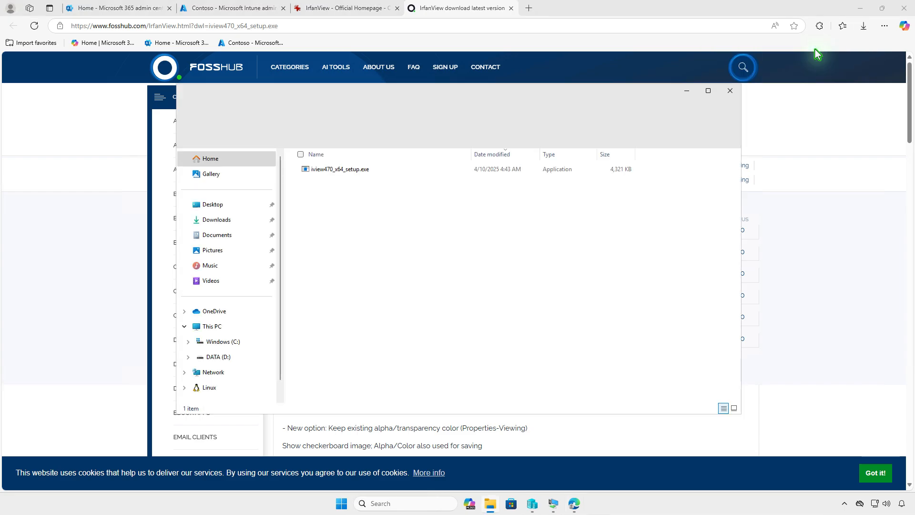
click(863, 10)
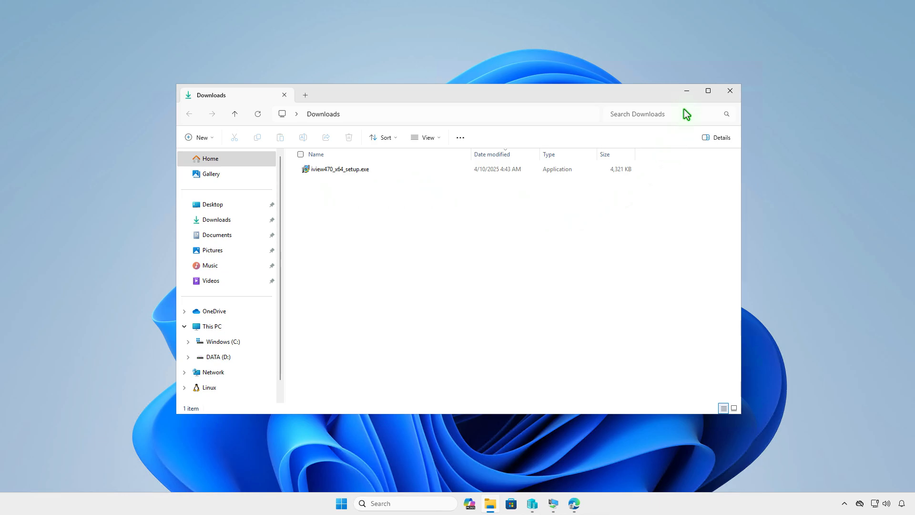
- In an admin terminal, run winget download --id IrfanSkiljan.IrfanView
click(687, 91)
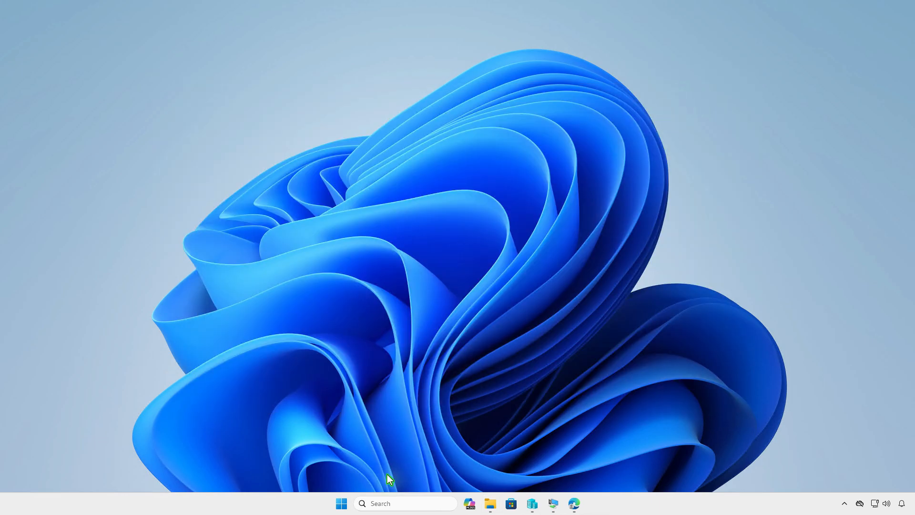
right_click(342, 503)
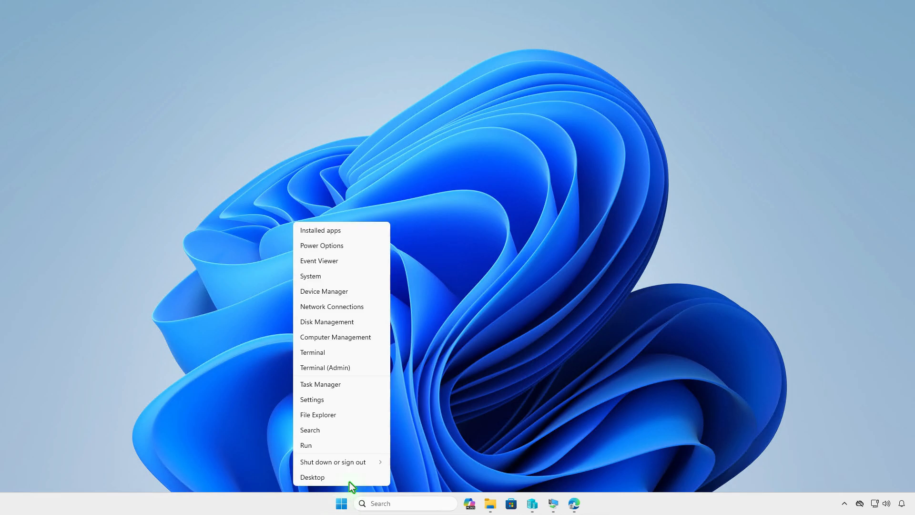
click(361, 368)
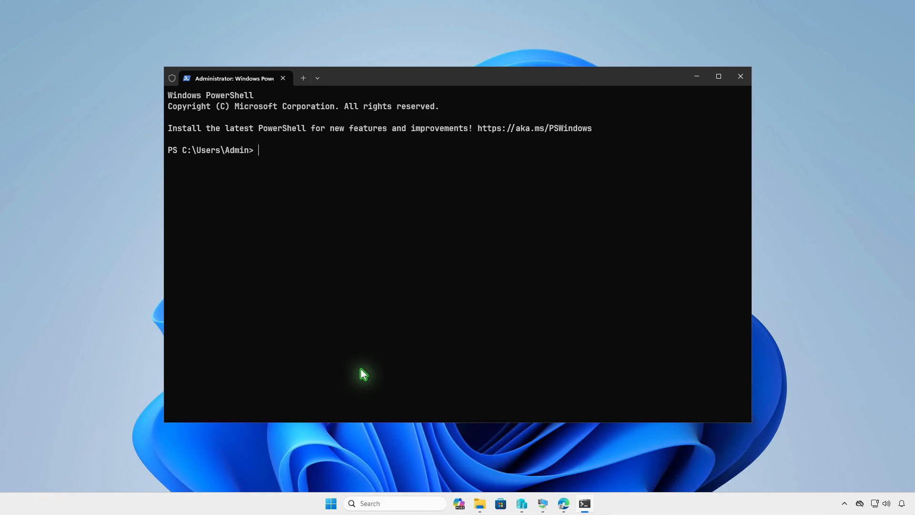
text(winget download --id IrfanSkiljan.IrfanView)
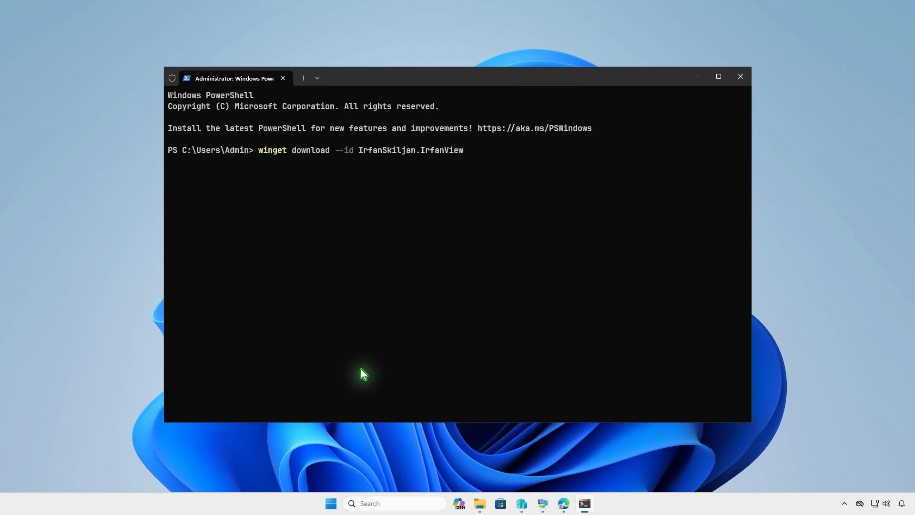
key(Return)
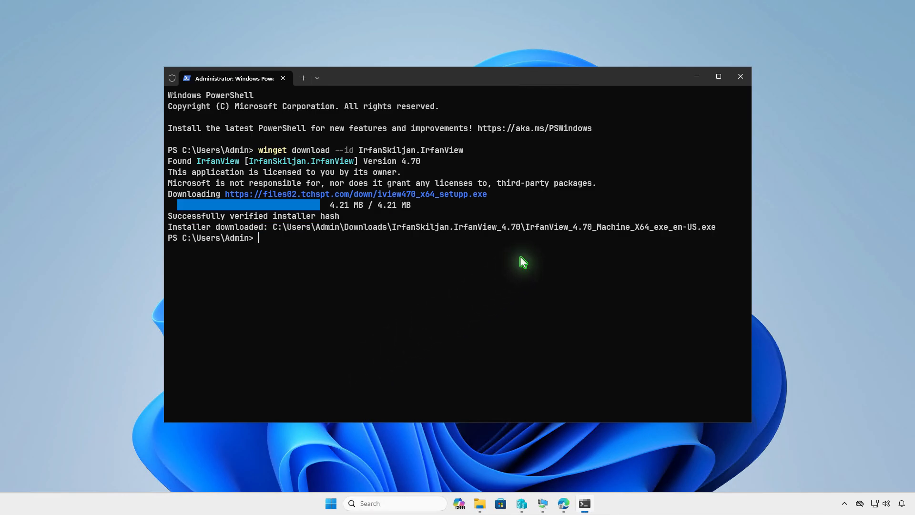
- Open the new IrfanSkiljan.IrfanView_4.70 folder in Downloads
click(696, 76)
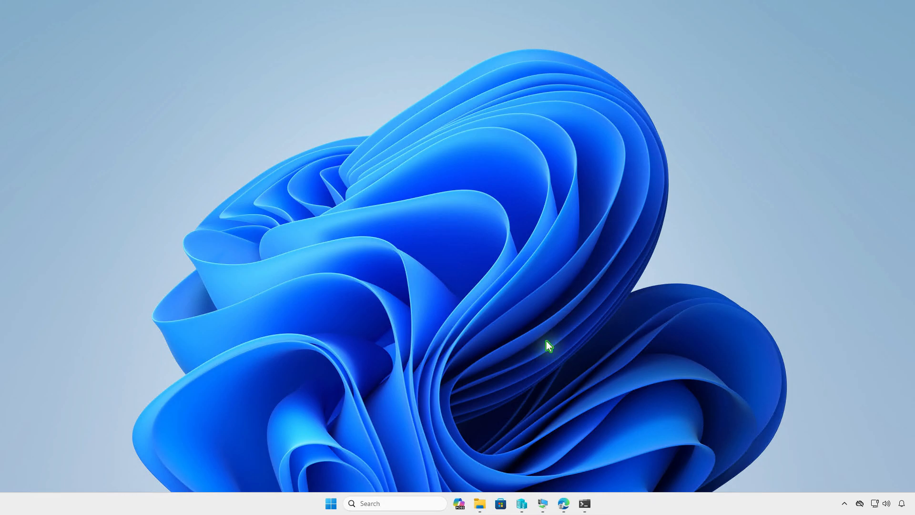
click(479, 503)
click(395, 187)
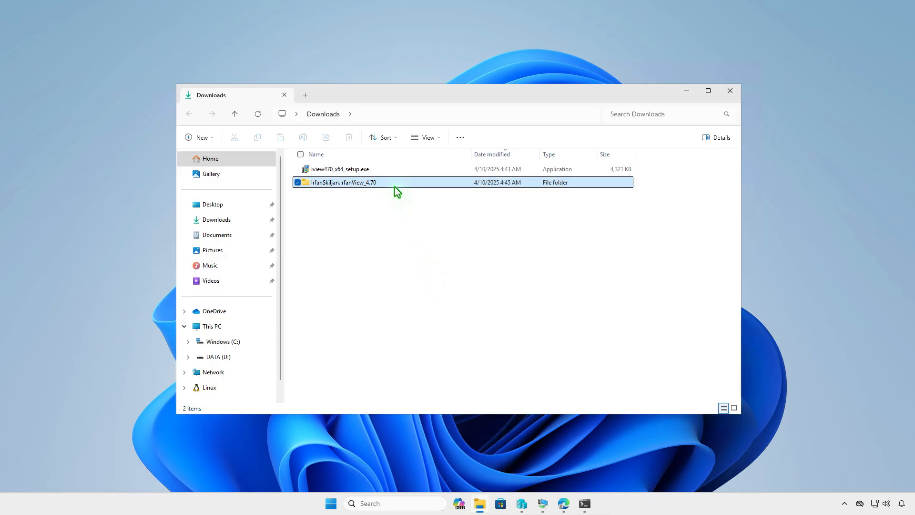
double_click(394, 186)
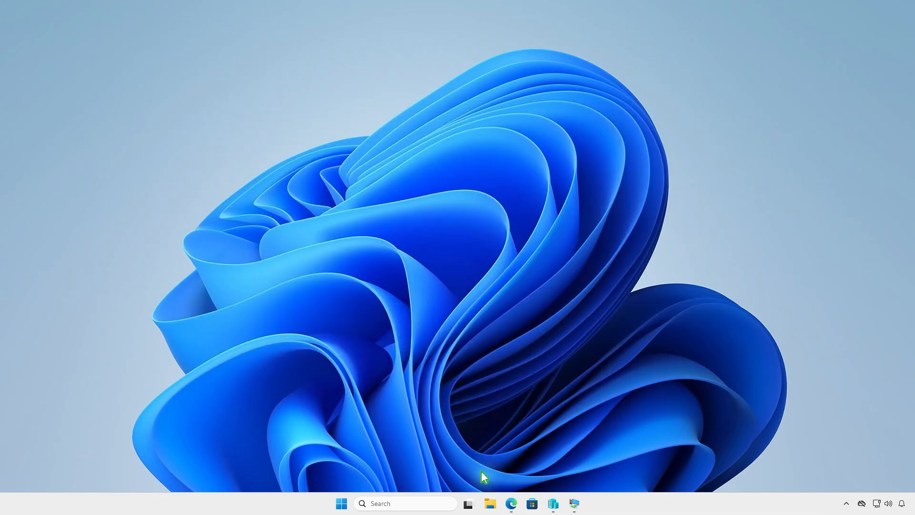
- Create and open a new folder named Intune on the DATA (D:) drive
click(491, 502)
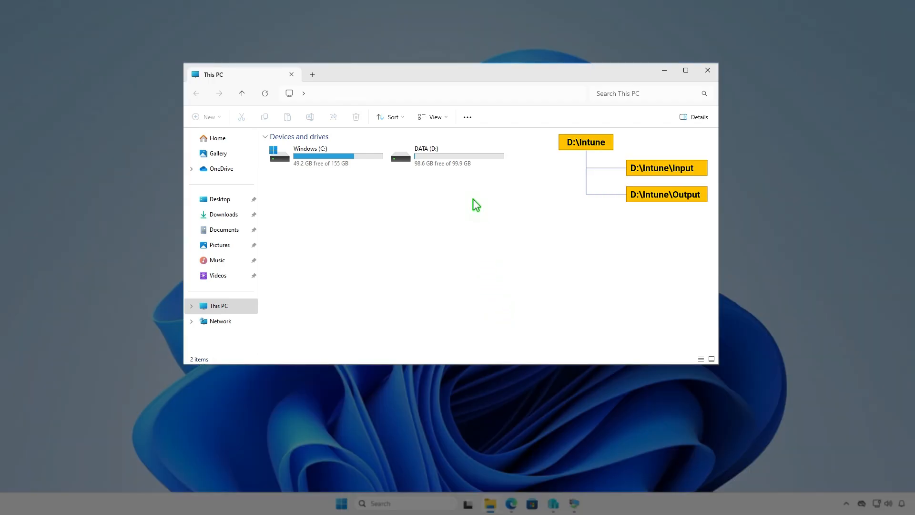
double_click(476, 159)
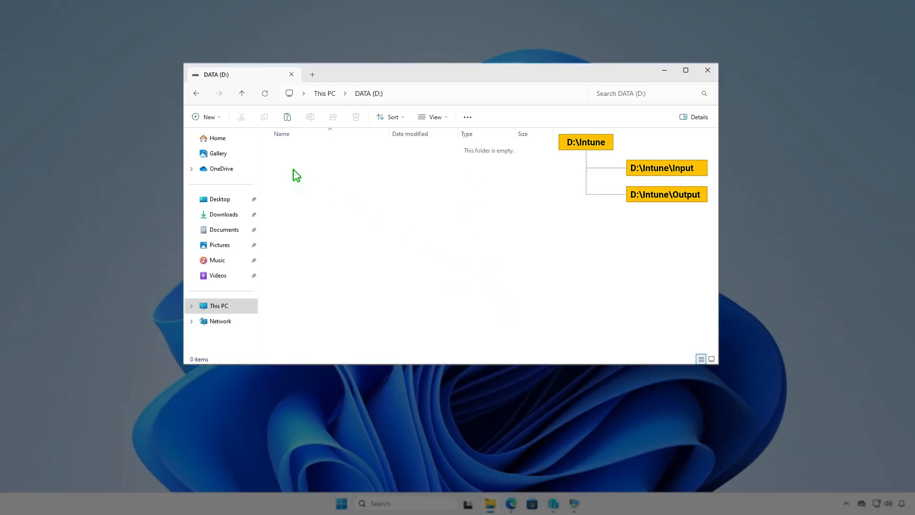
click(216, 117)
click(234, 137)
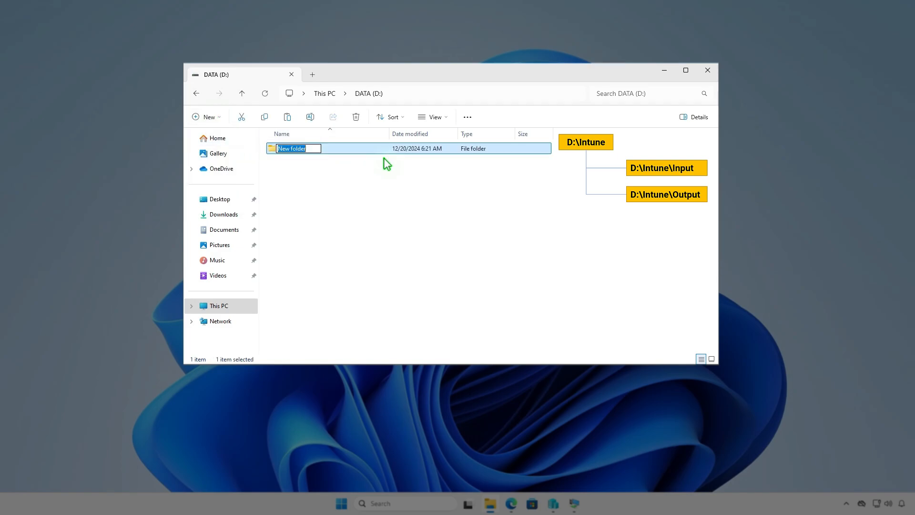
text(Intune)
key(Return)
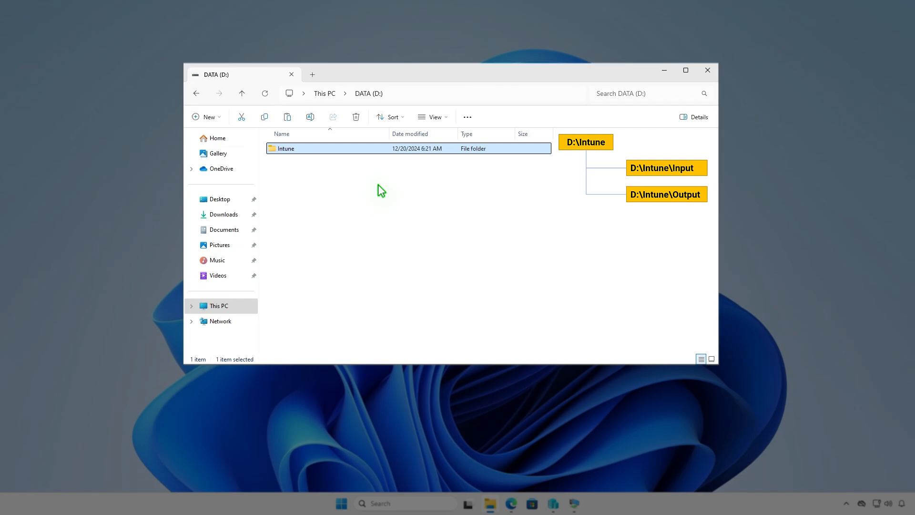
key(Return)
- Create the Input and Output subfolders inside D:\Intune
right_click(378, 184)
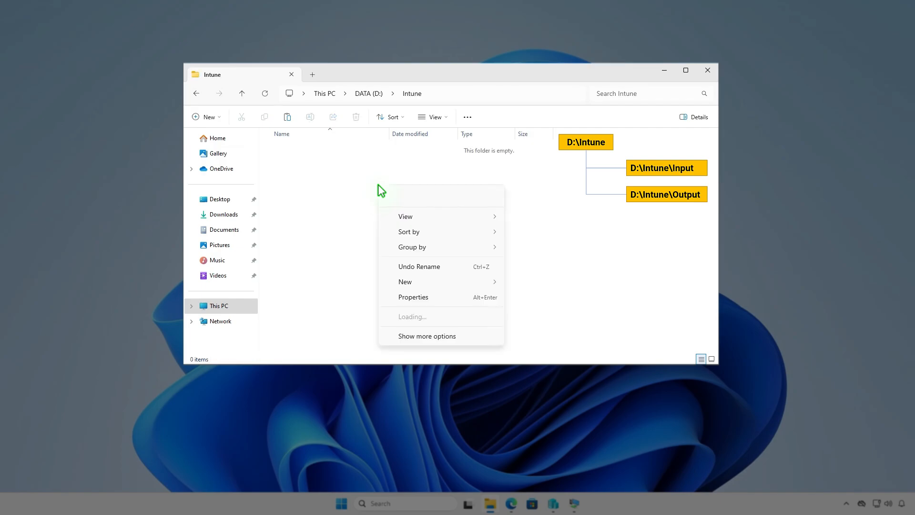
mouse_move(413, 282)
click(527, 285)
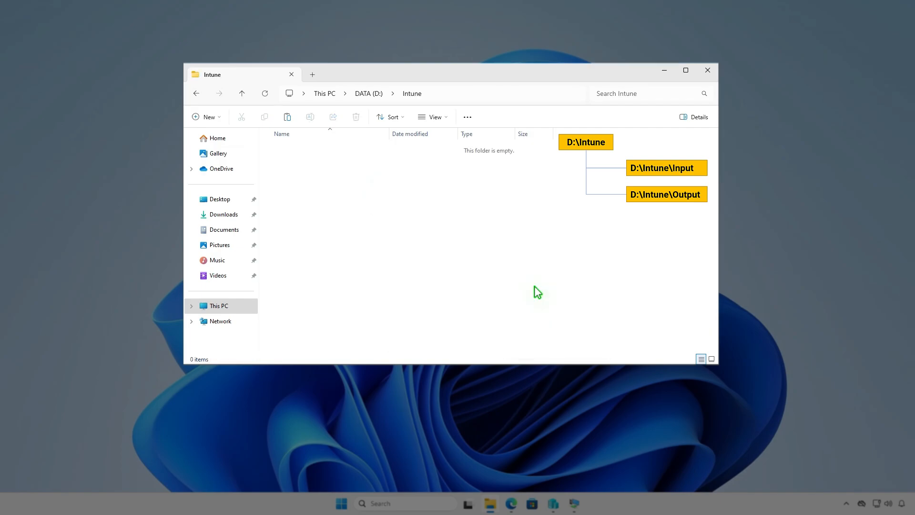
text(In)
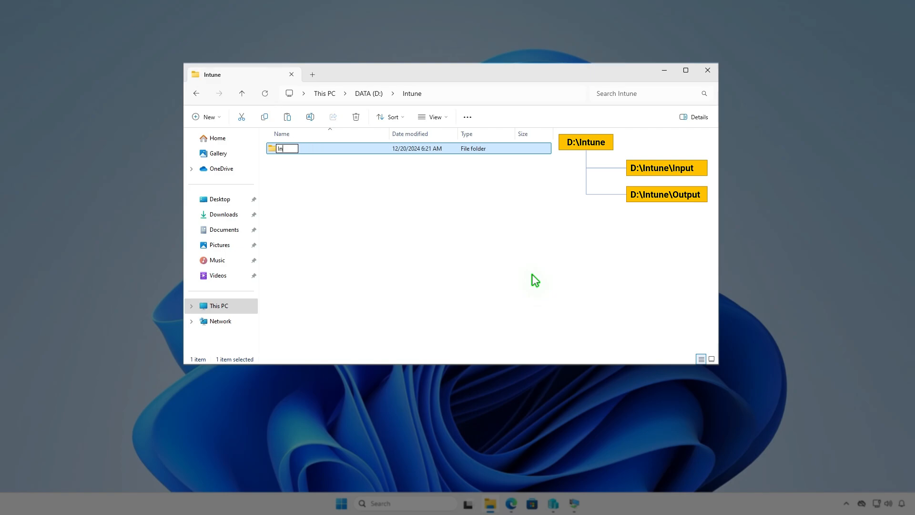
text(put)
key(Return)
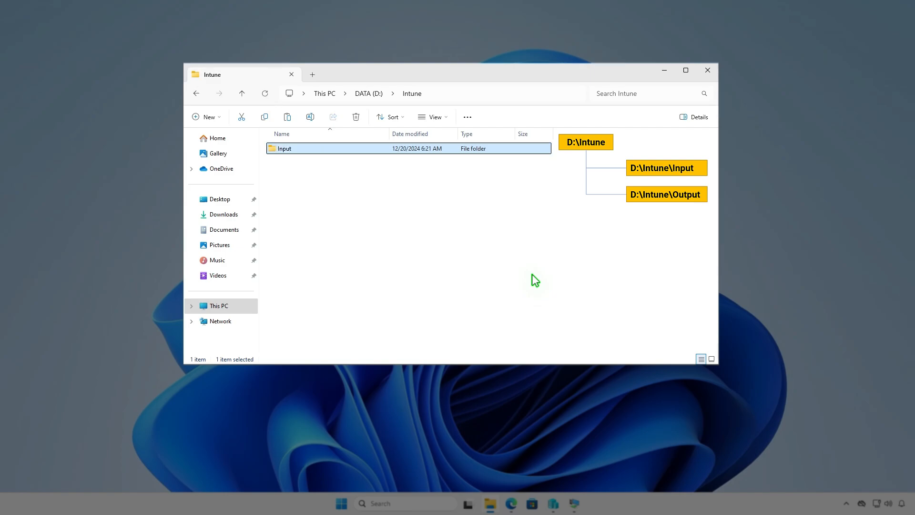
key(ctrl+shift+n)
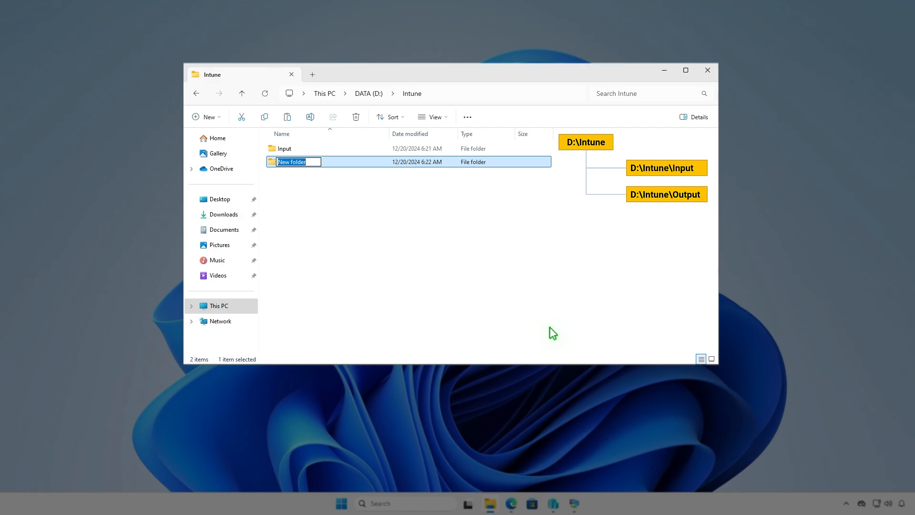
text(Output)
click(497, 255)
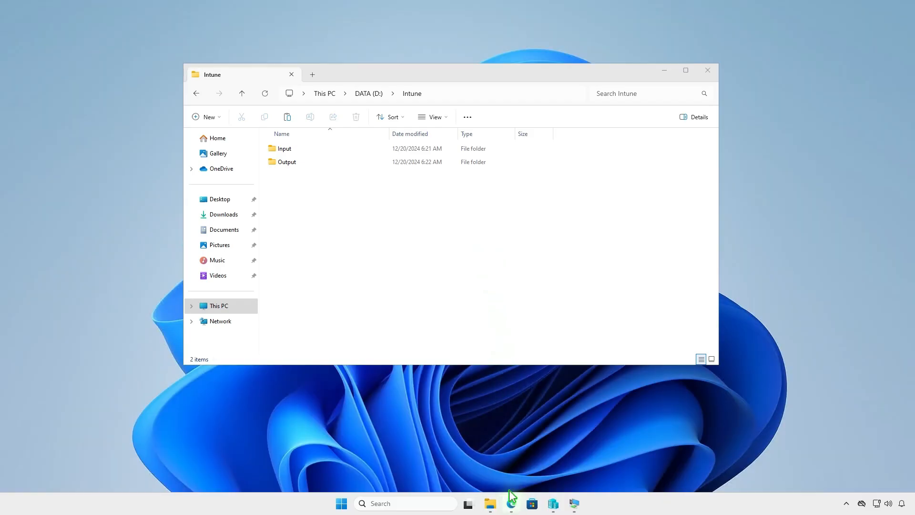
click(511, 503)
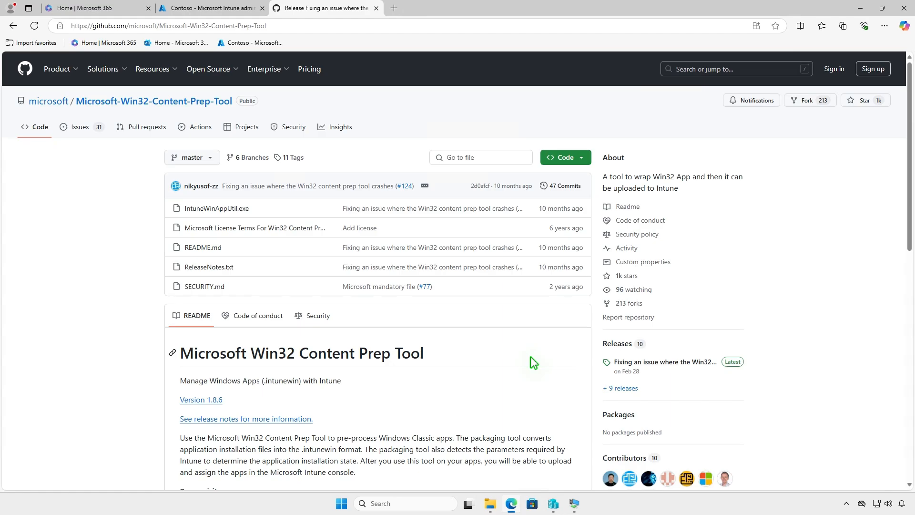
- Download the v1.8.6 release source code zip of the Win32 Content Prep Tool and show it in its folder
click(688, 362)
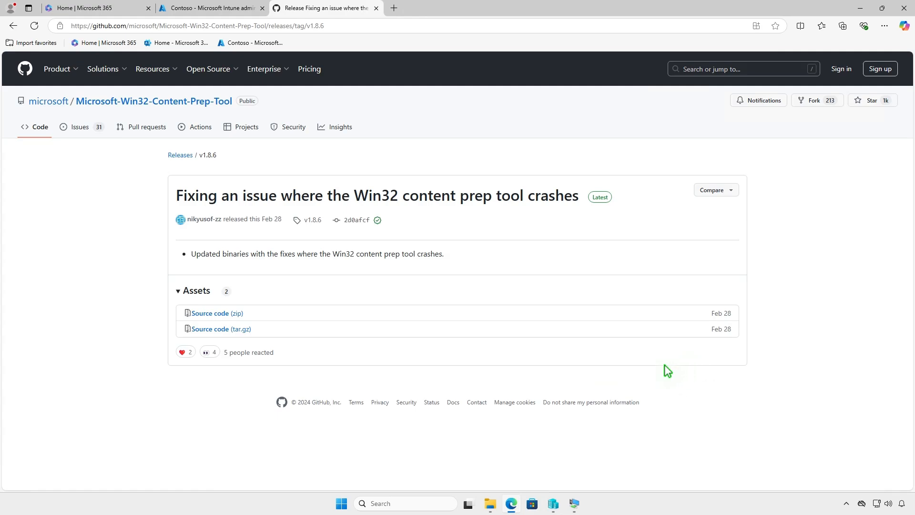
click(238, 313)
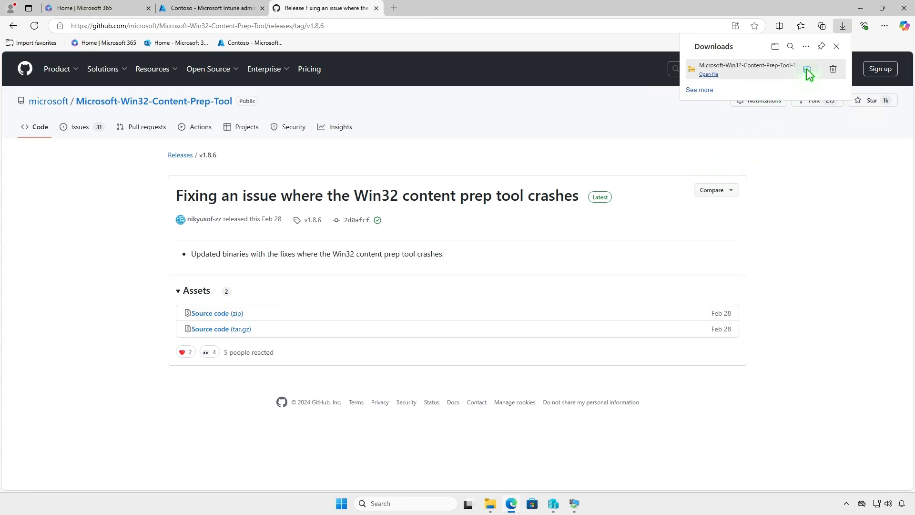
click(807, 70)
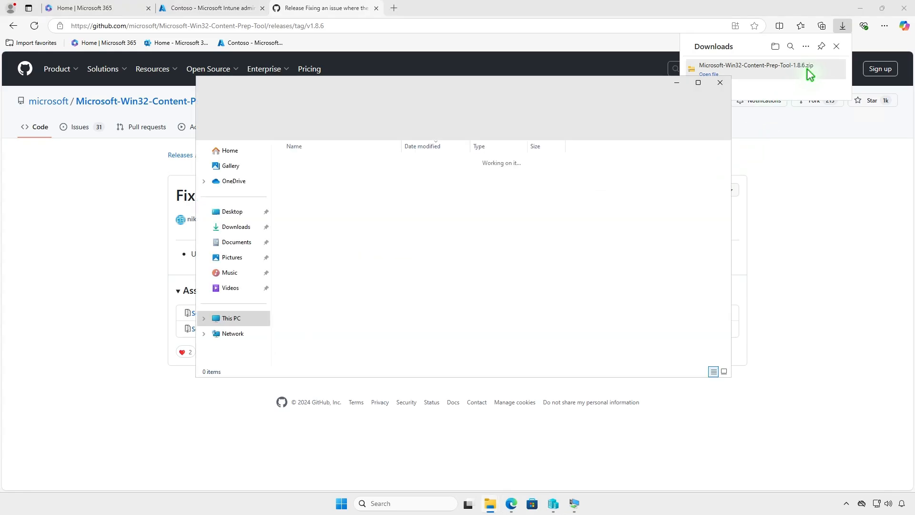
- Extract Microsoft-Win32-Content-Prep-Tool-1.8.6.zip to its default folder and open it
click(860, 8)
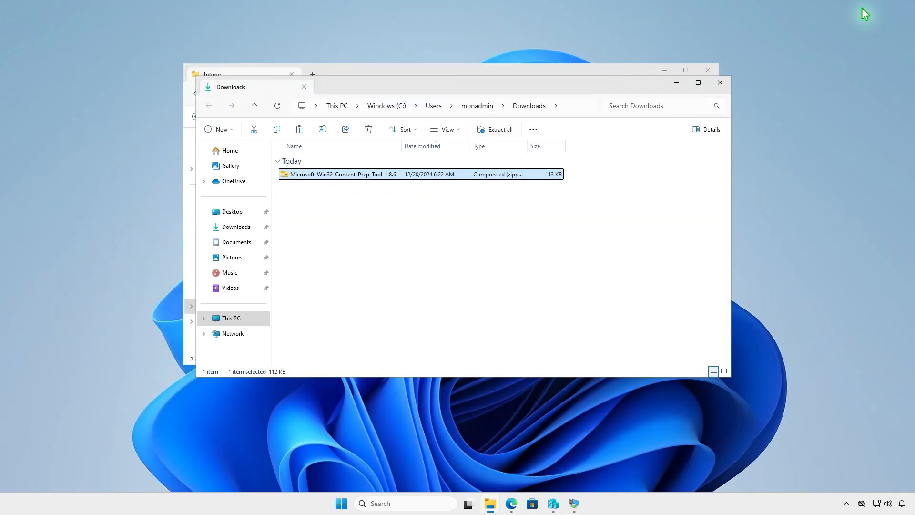
click(501, 131)
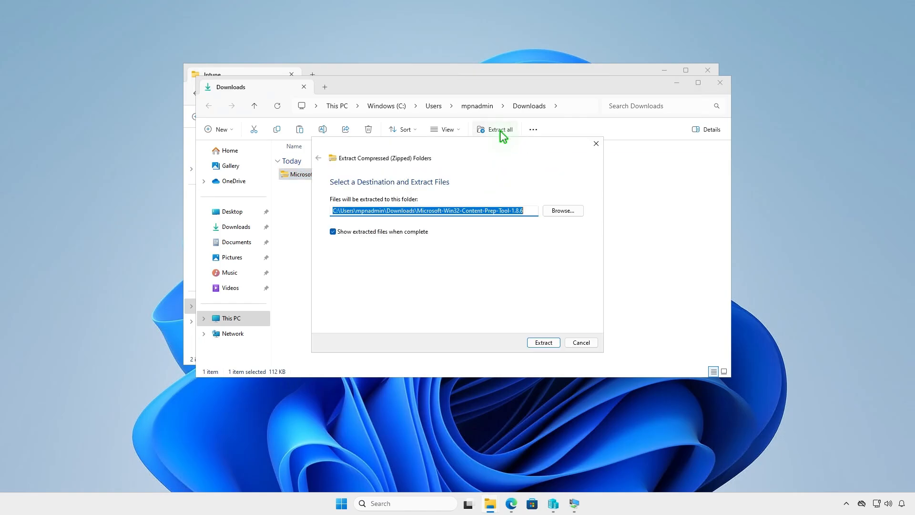
click(538, 344)
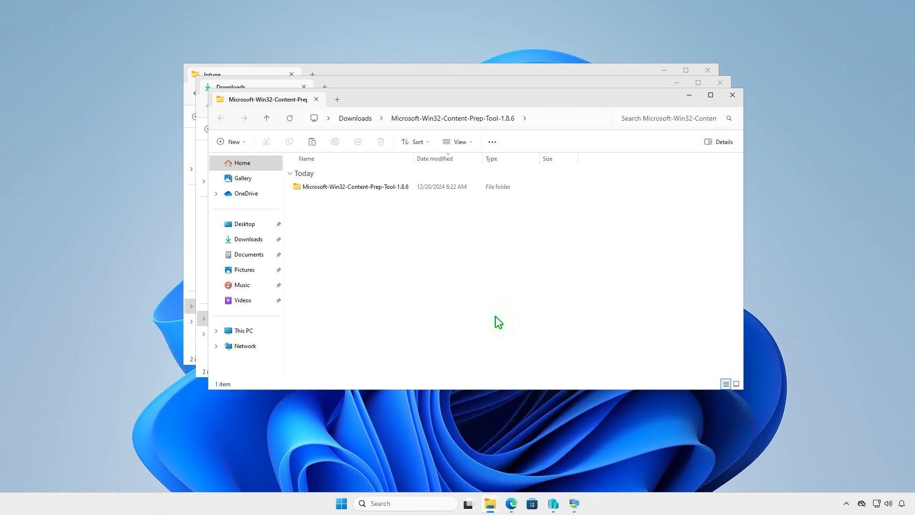
double_click(408, 188)
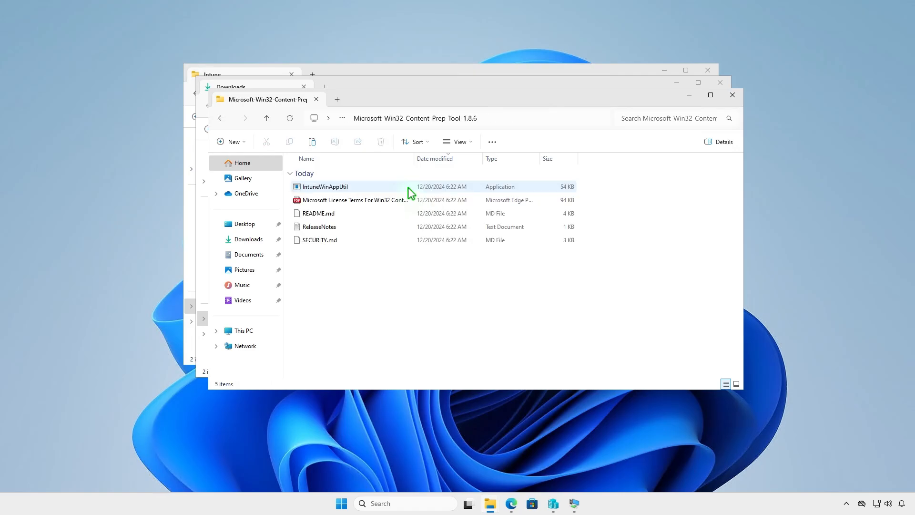
- Copy IntuneWinAppUtil and paste it into D:\Intune
click(365, 186)
right_click(365, 188)
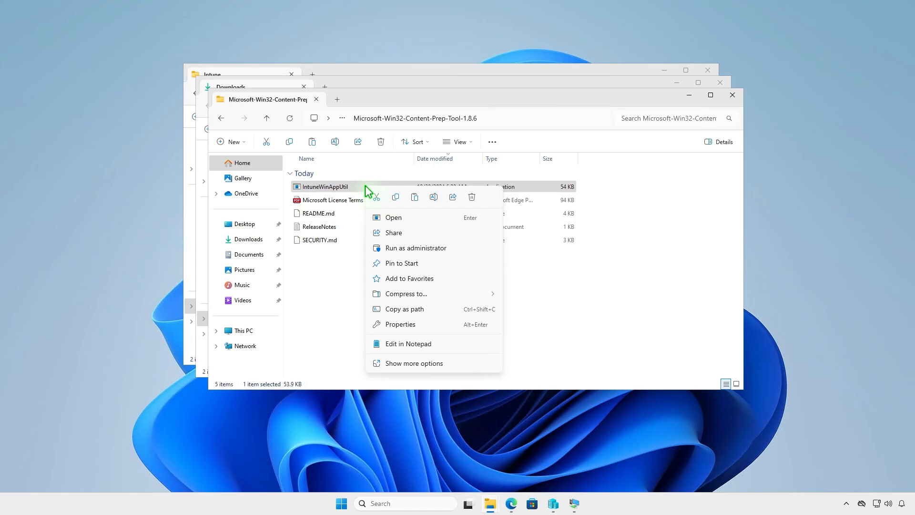
click(395, 197)
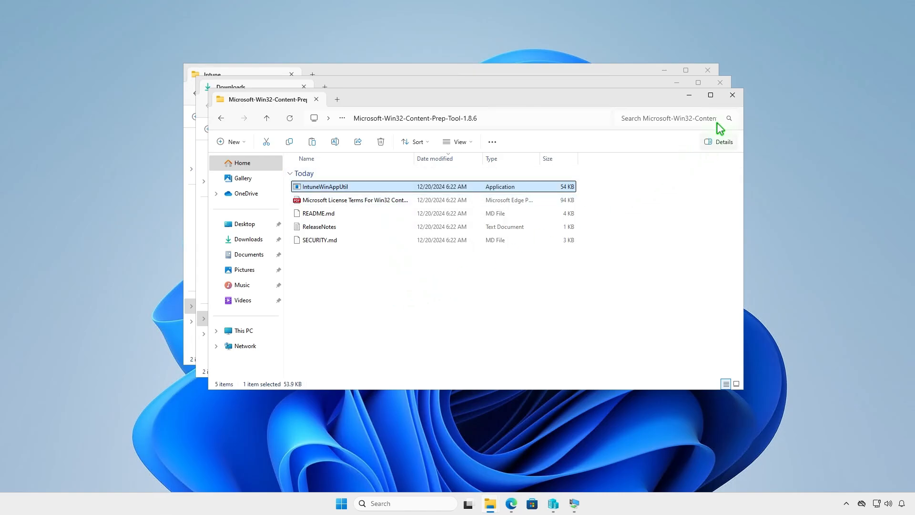
click(733, 95)
click(721, 84)
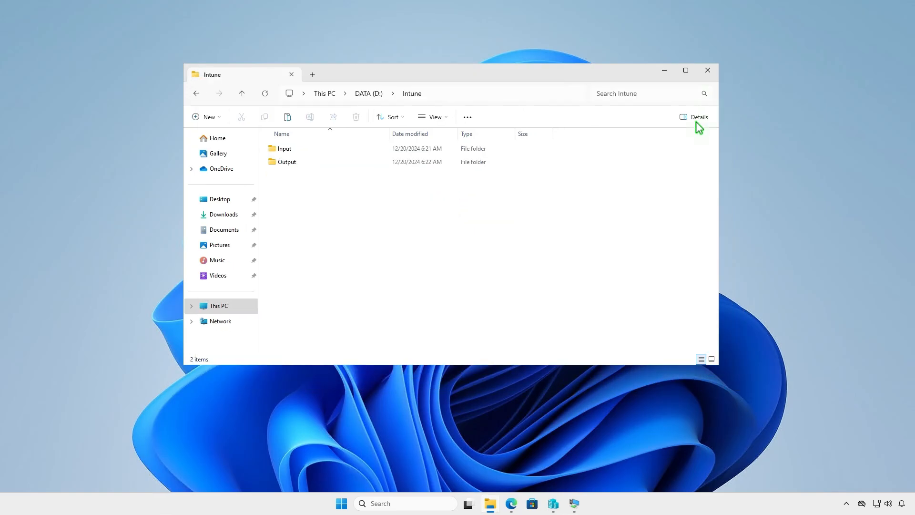
right_click(327, 204)
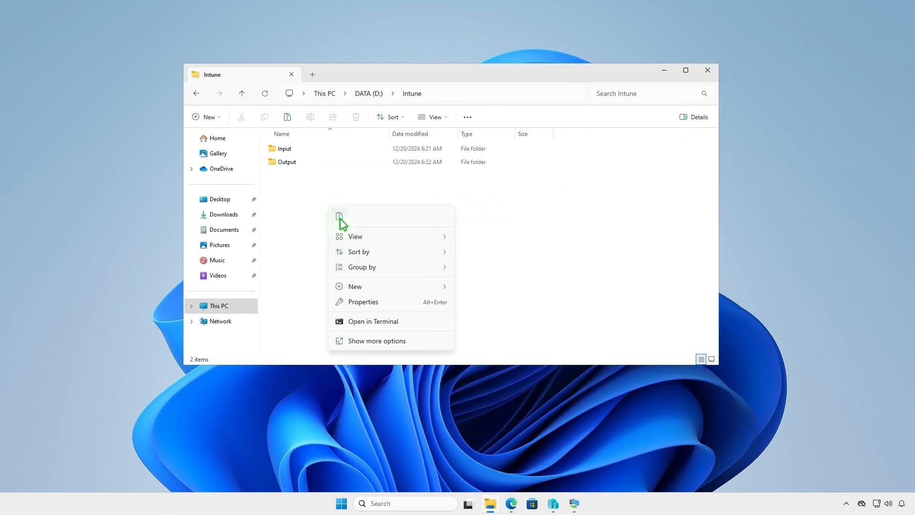
click(341, 221)
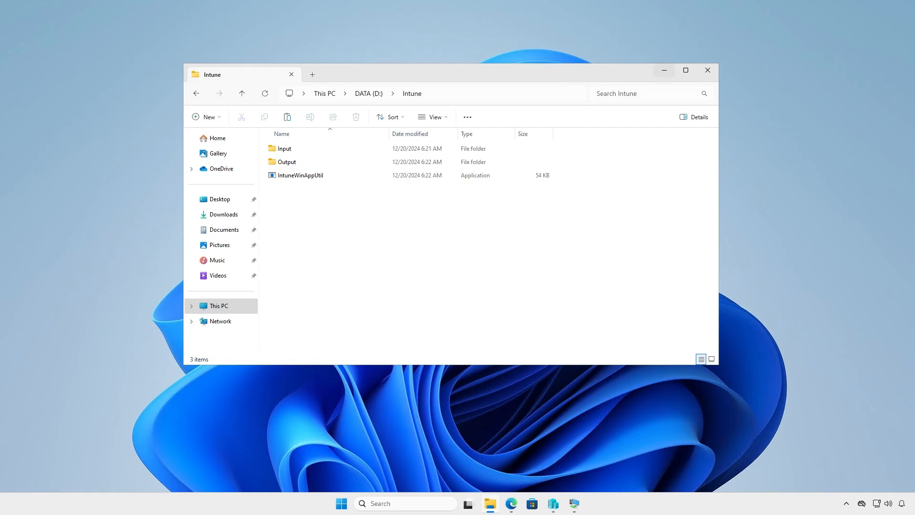
click(664, 70)
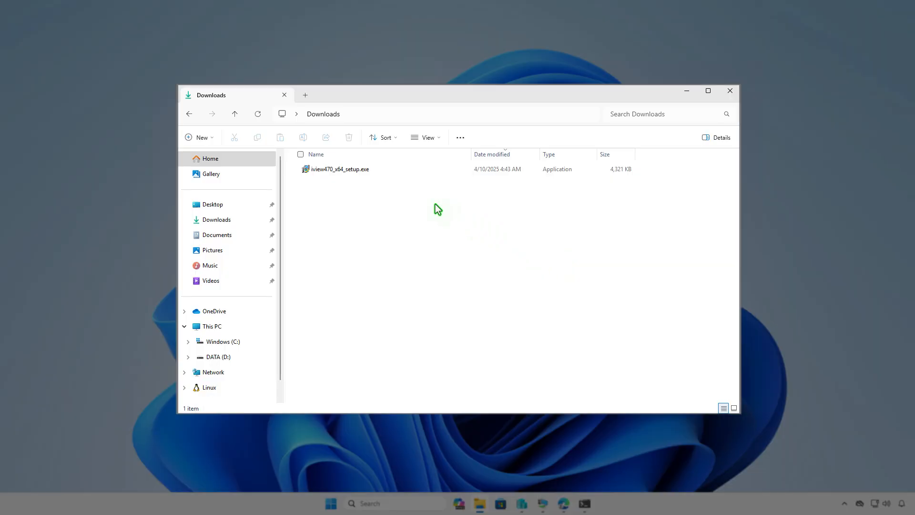
- Rename iview470_x64_setup.exe to setup.exe
click(376, 171)
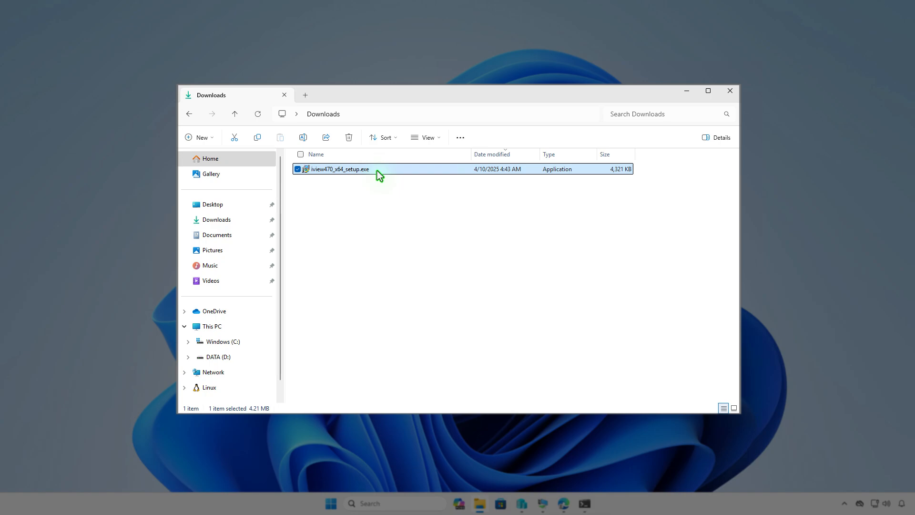
key(F2)
text(setup)
key(Return)
- Copy setup.exe into the D:\Intune\Input folder
right_click(377, 171)
click(421, 186)
click(228, 326)
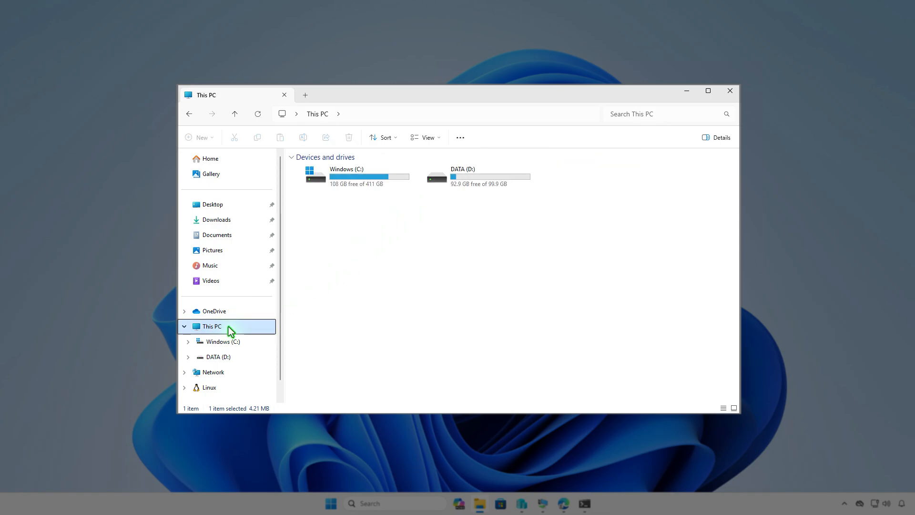
double_click(486, 180)
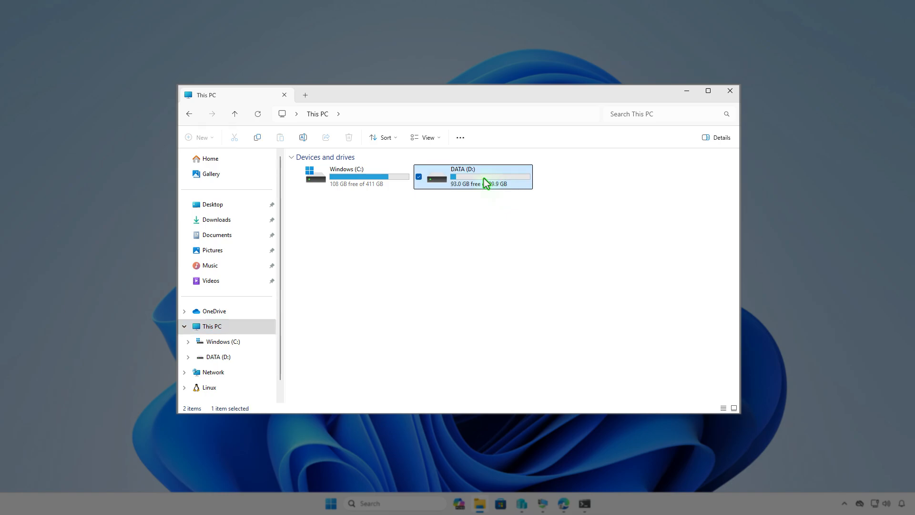
double_click(399, 169)
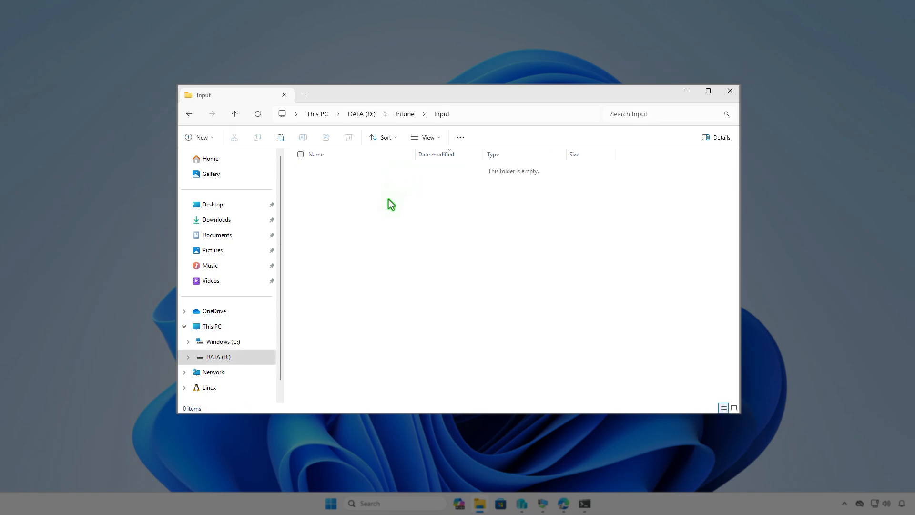
right_click(388, 199)
click(406, 218)
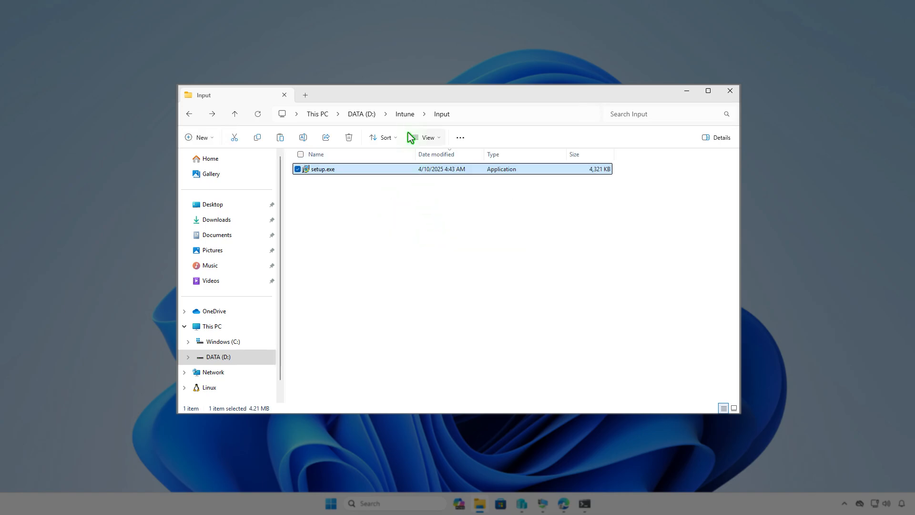
click(405, 114)
click(435, 239)
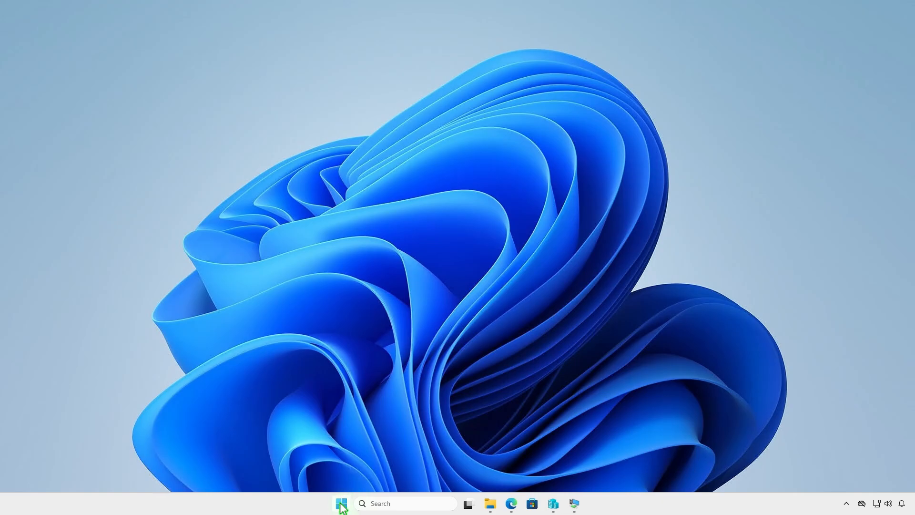
- In an admin terminal, change to D:\Intune and run IntuneWinAppUtil.exe
right_click(341, 503)
click(366, 369)
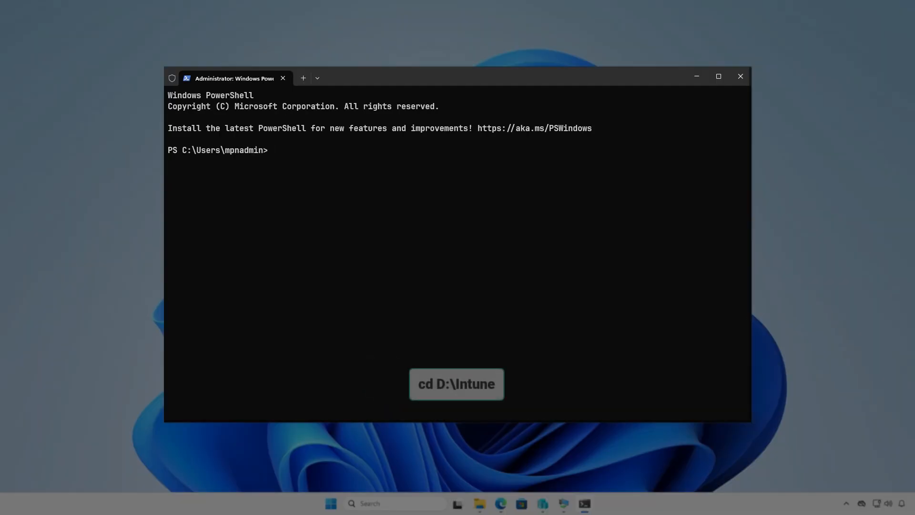
text(cd d:\In)
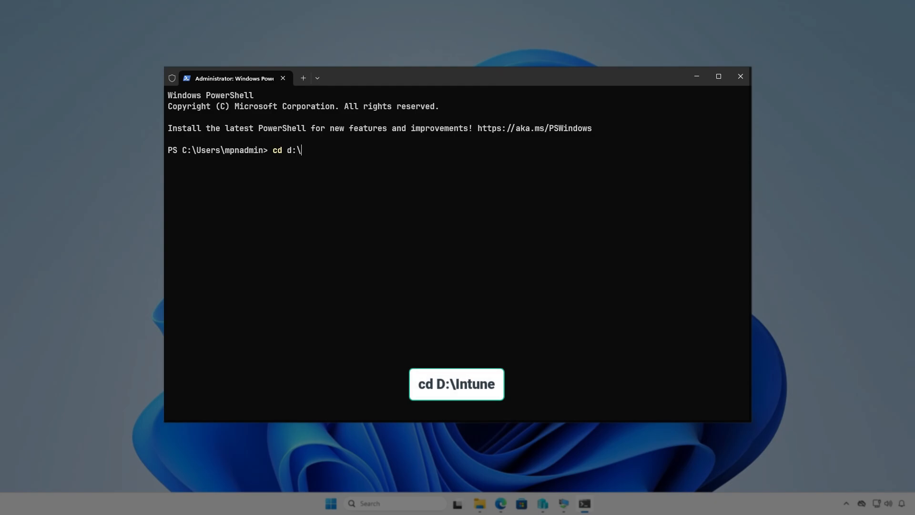
key(Tab)
key(Return)
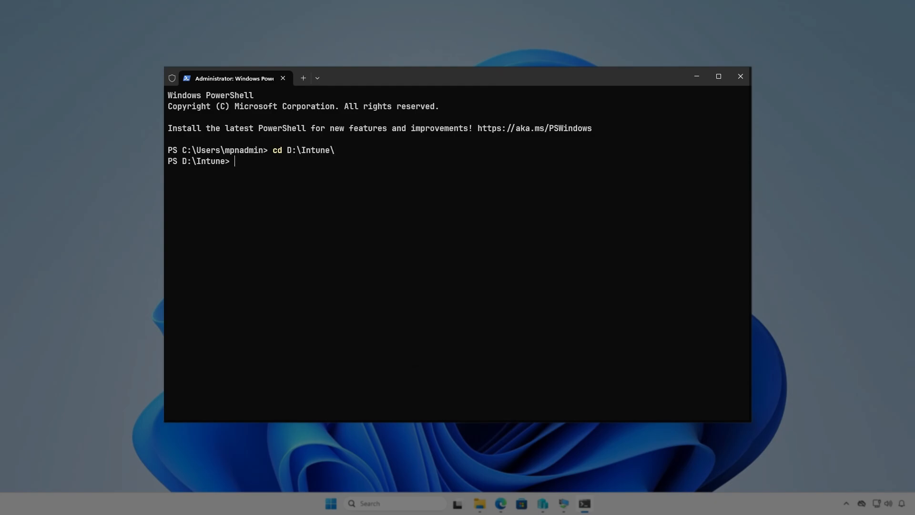
key(Return)
text(i)
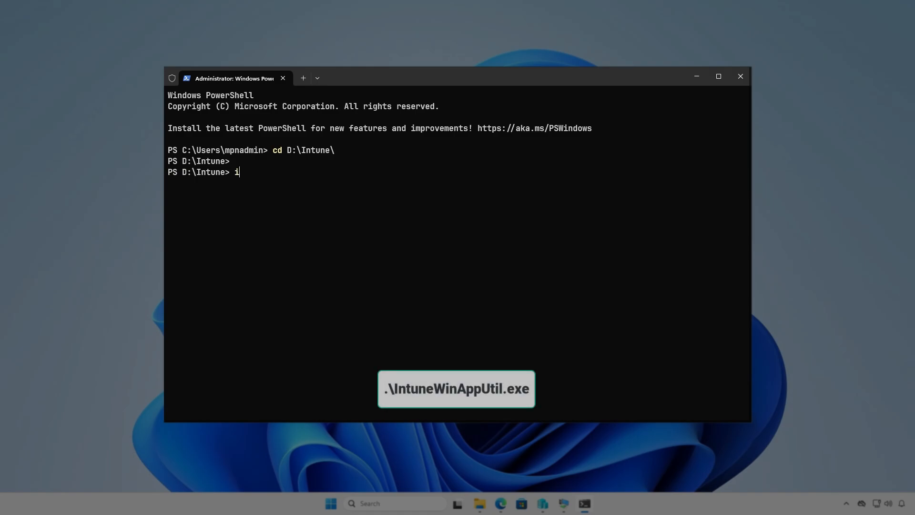
text(ntu)
key(Tab)
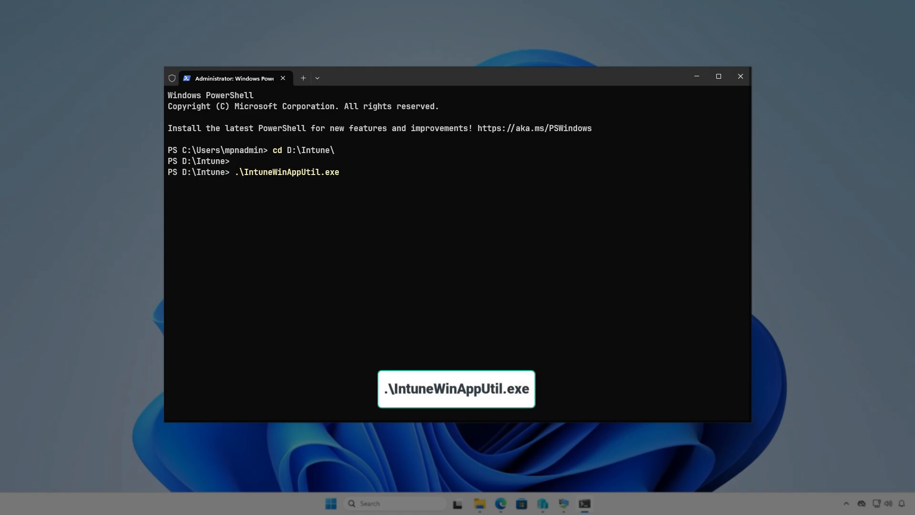
key(Return)
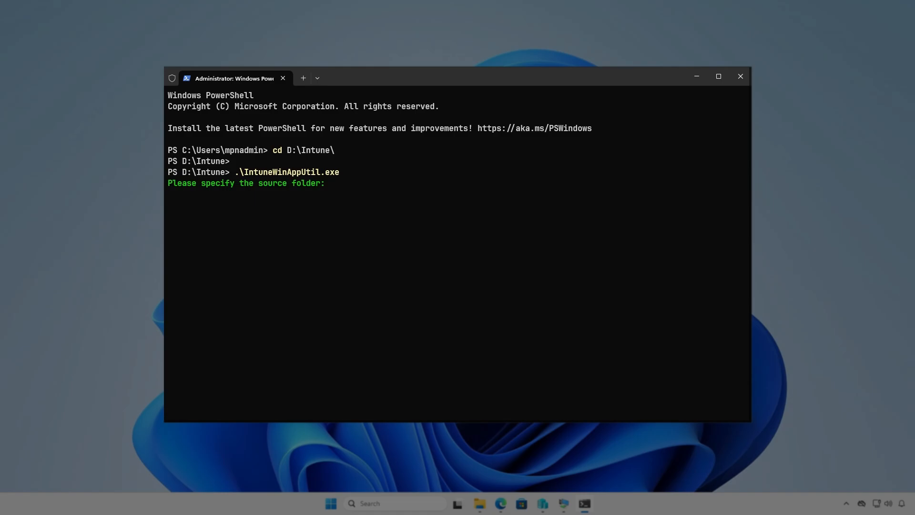
- Package with source D:\Intune\Input, setup file setup.exe, output D:\Intune\Output, and no catalog
text(D:\)
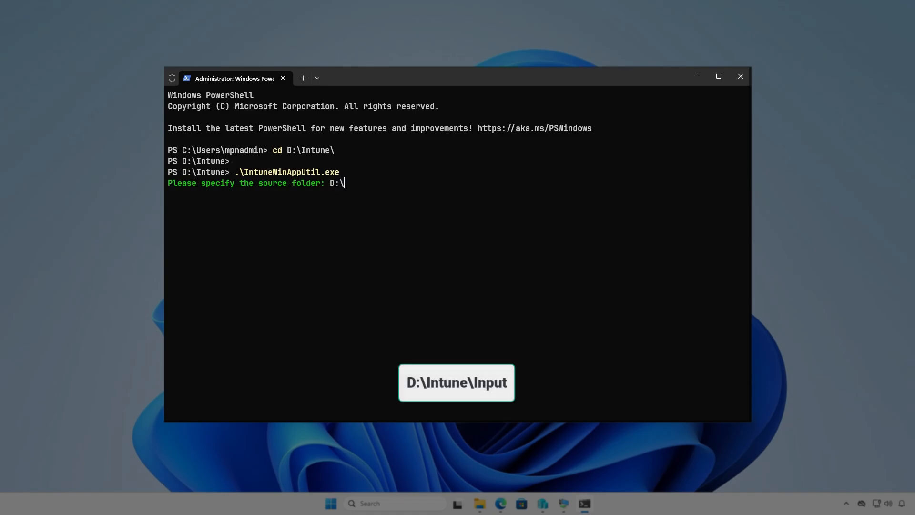
text(Intune\In)
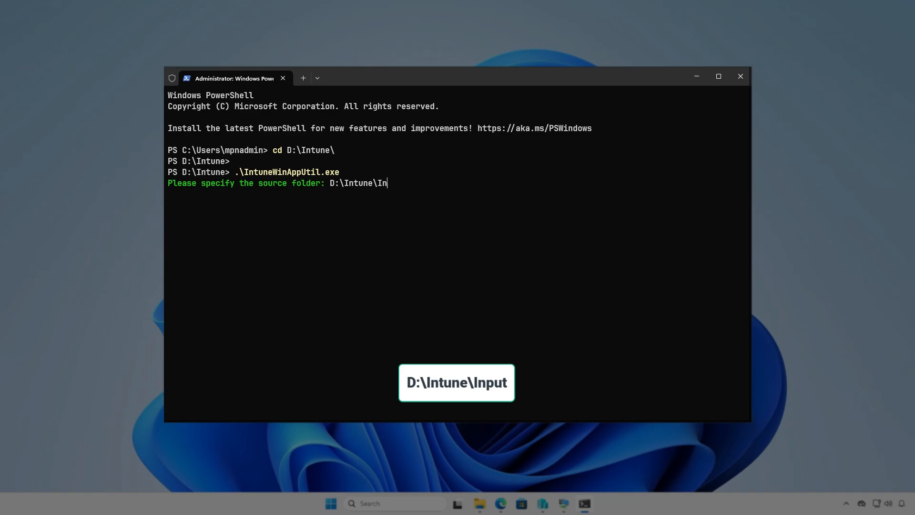
text(put)
key(Return)
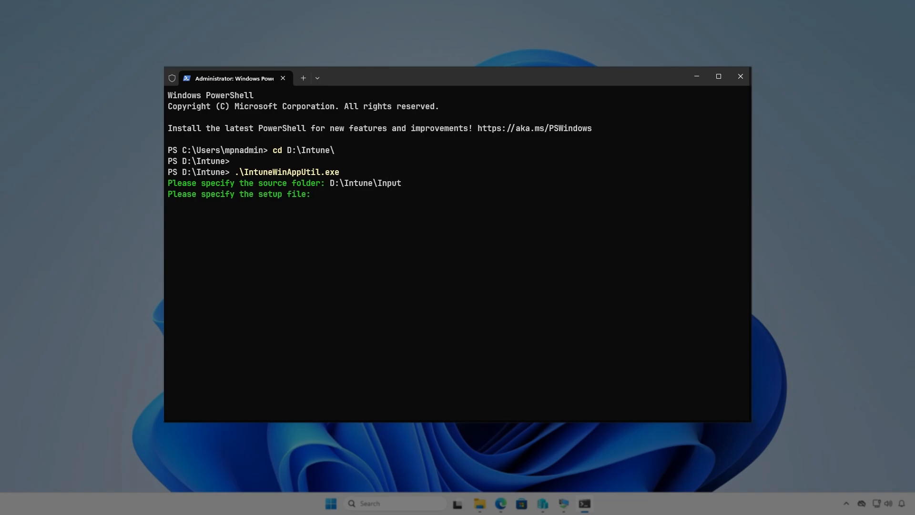
text(D:\Intune\)
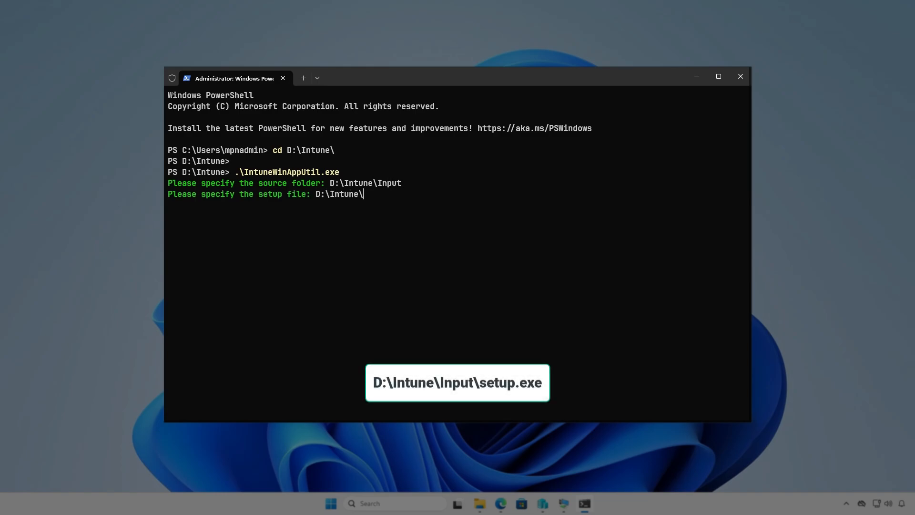
text(Input\setup.exe)
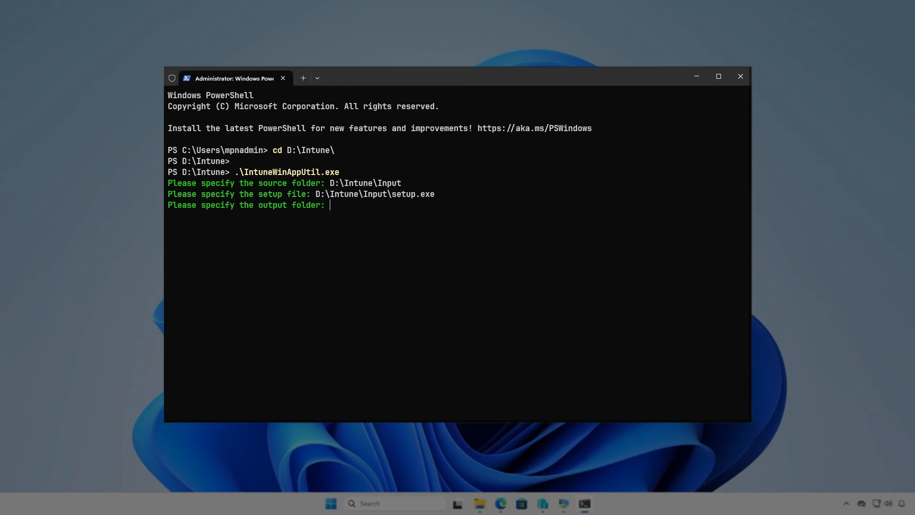
text(D:\)
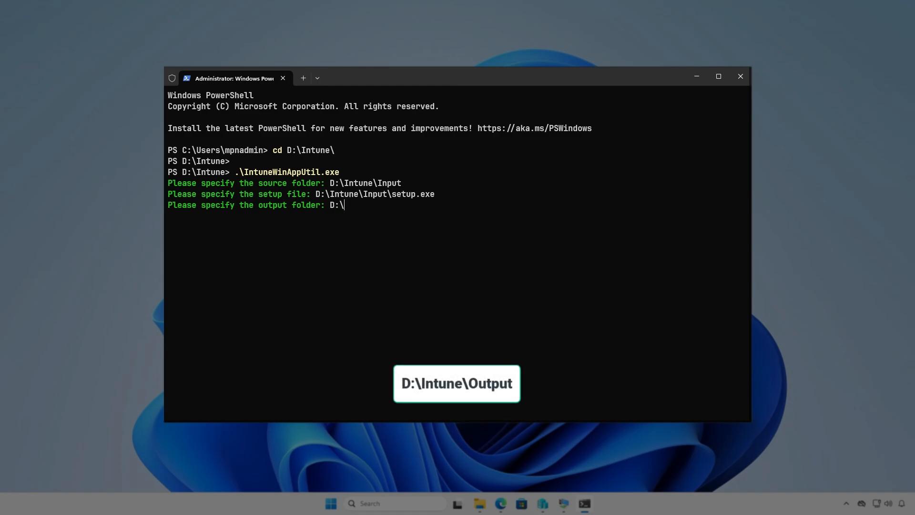
text(Intune\Output)
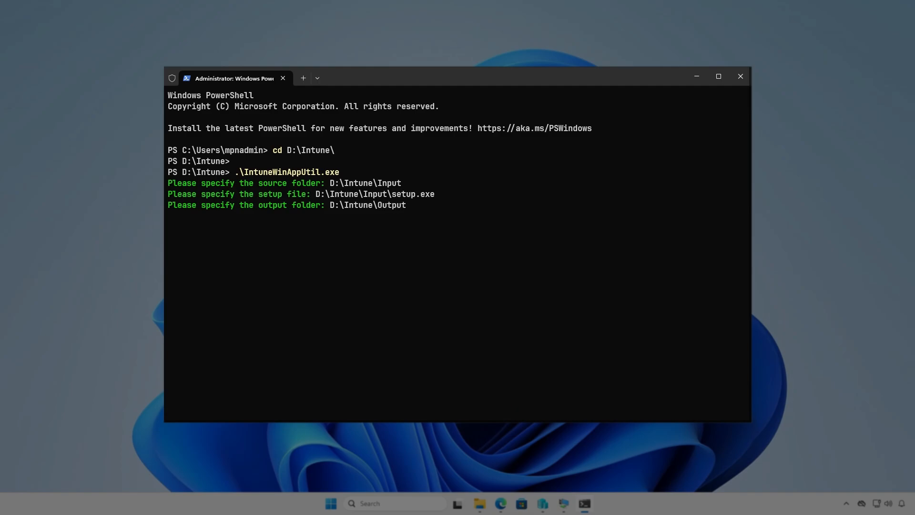
key(Return)
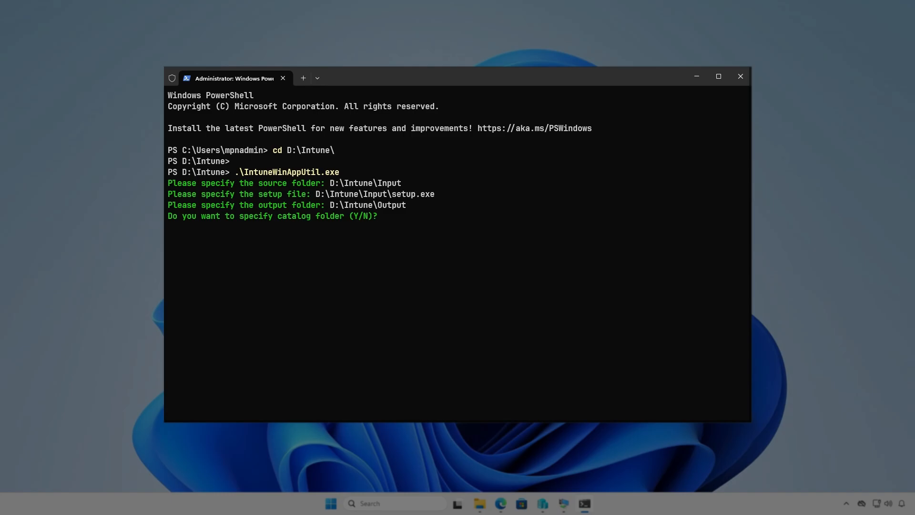
key(n)
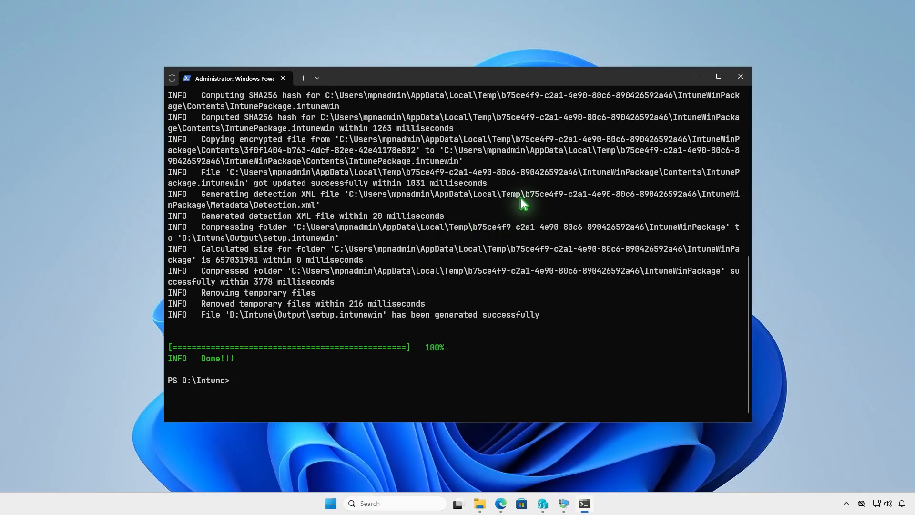
- Confirm setup.intunewin (4,077 KB) exists in D:\Intune\Output, then minimize the windows
click(698, 77)
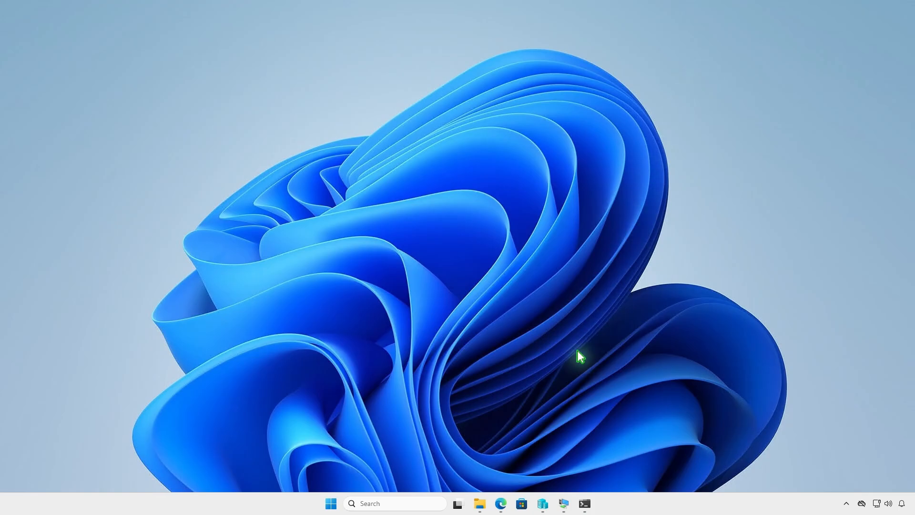
click(479, 503)
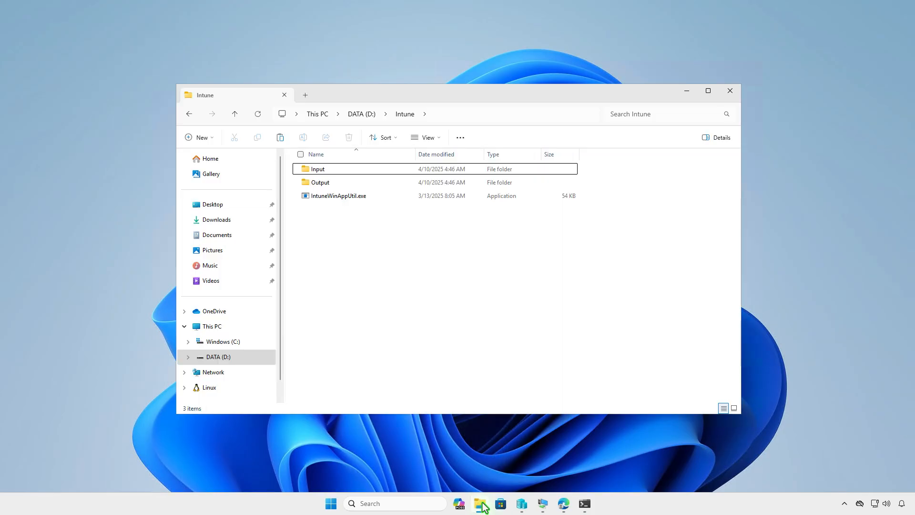
double_click(365, 184)
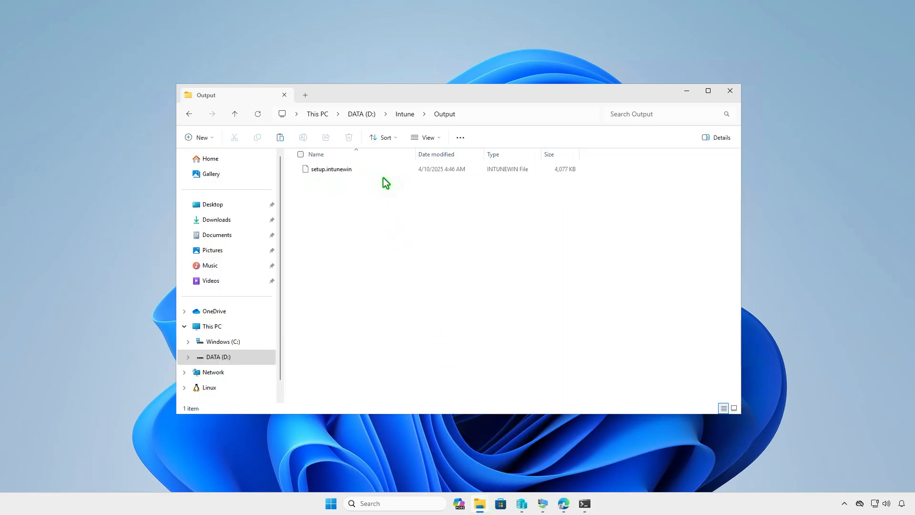
click(684, 92)
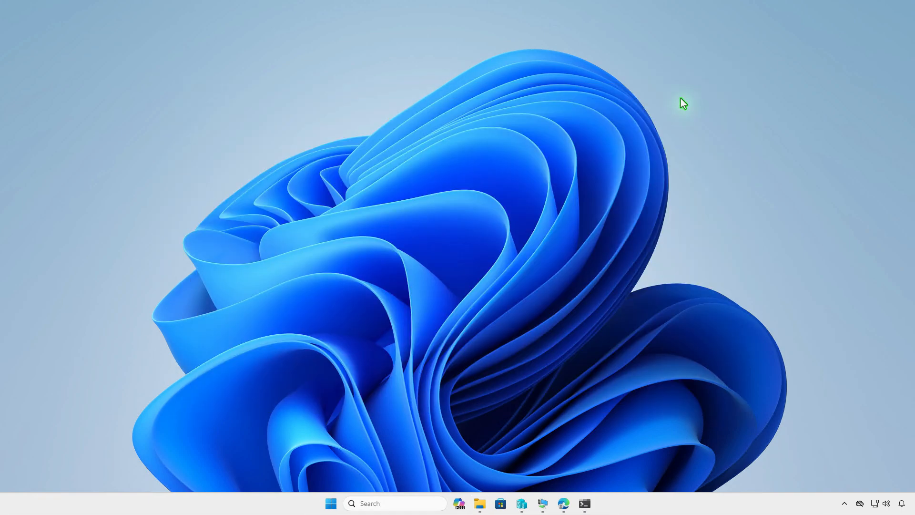
- Under Apps > Windows in the Intune admin center, create a new Windows app (Win32)
click(563, 505)
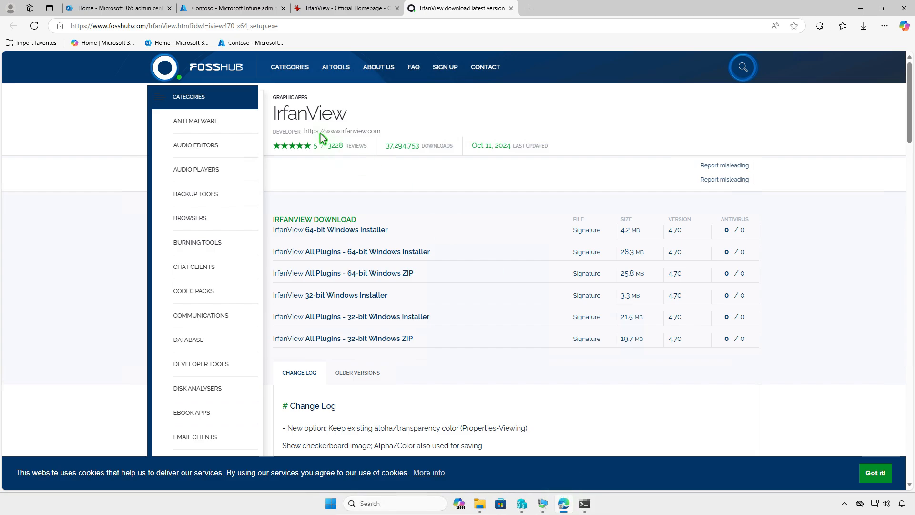
click(245, 10)
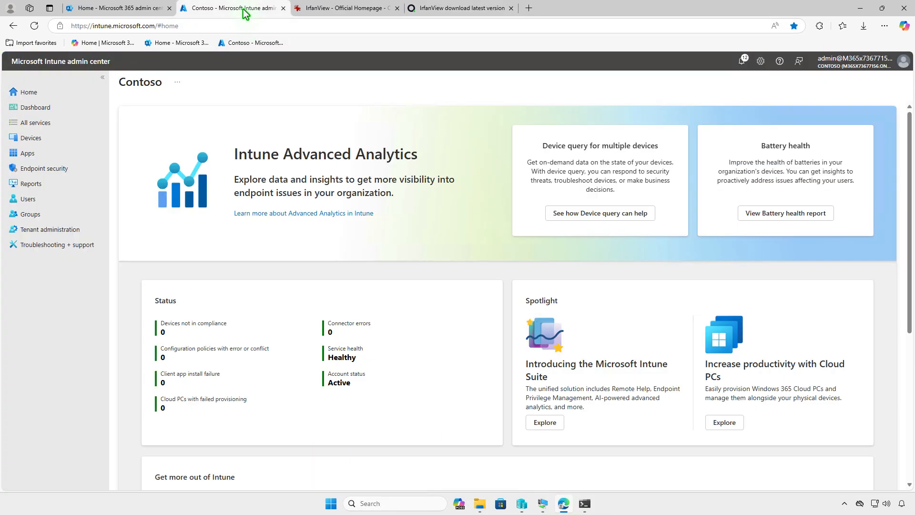
click(58, 155)
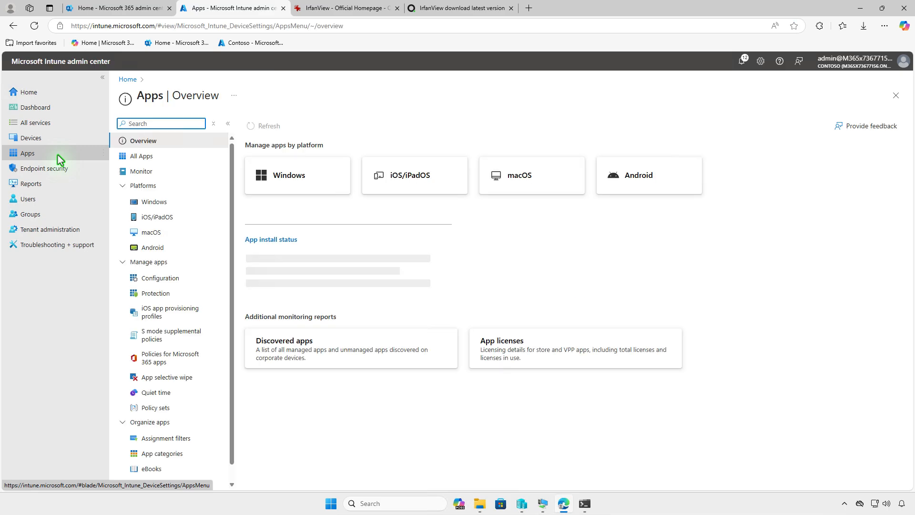
click(190, 205)
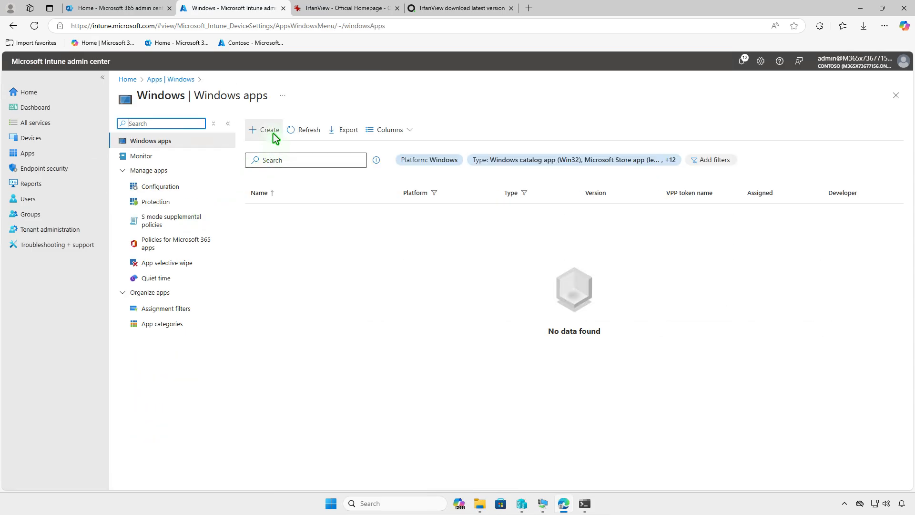
click(276, 134)
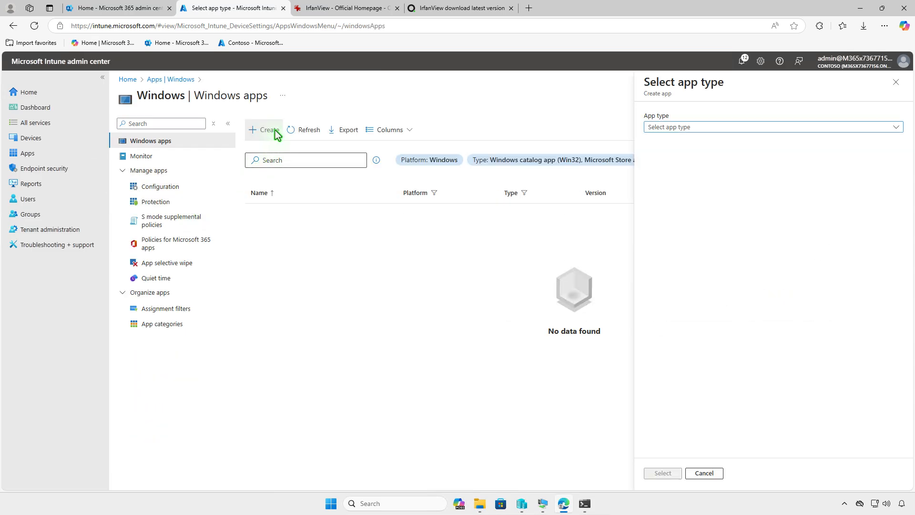
click(743, 127)
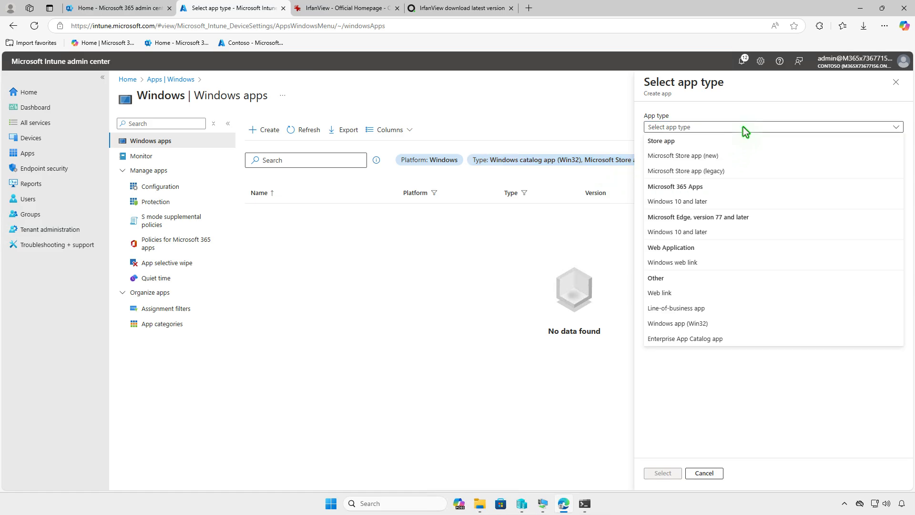
click(725, 324)
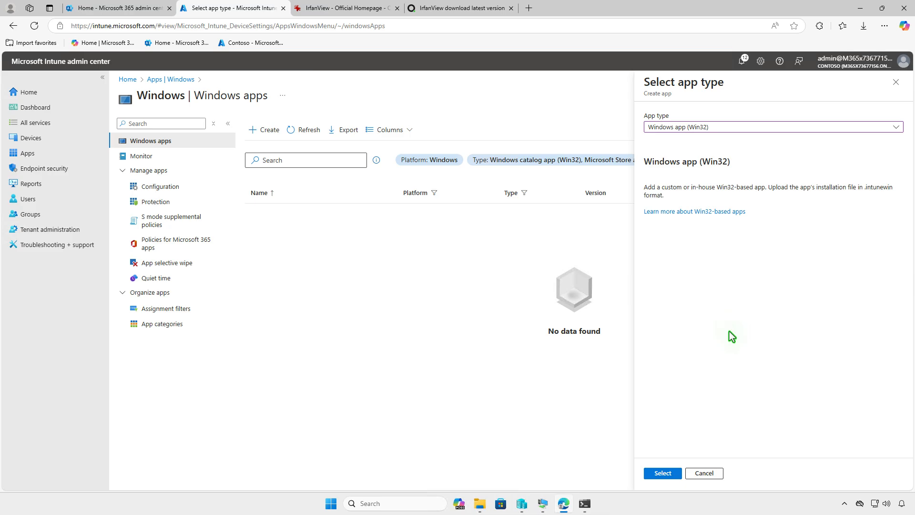
click(673, 484)
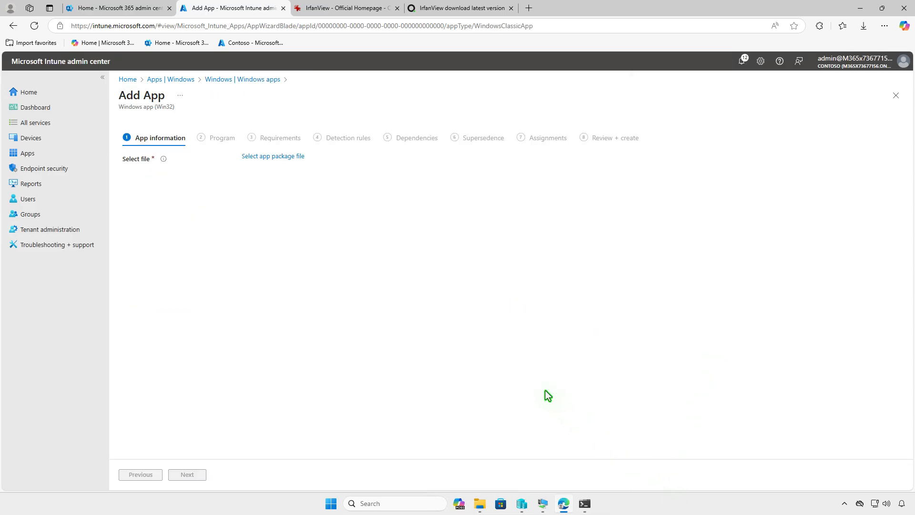
- Load D:\Intune\Output\setup.intunewin as the app package file
click(296, 158)
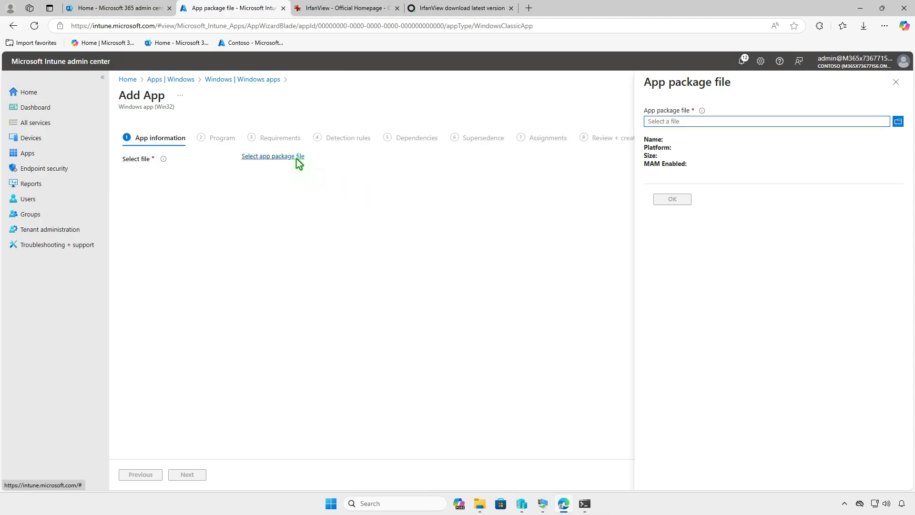
click(720, 121)
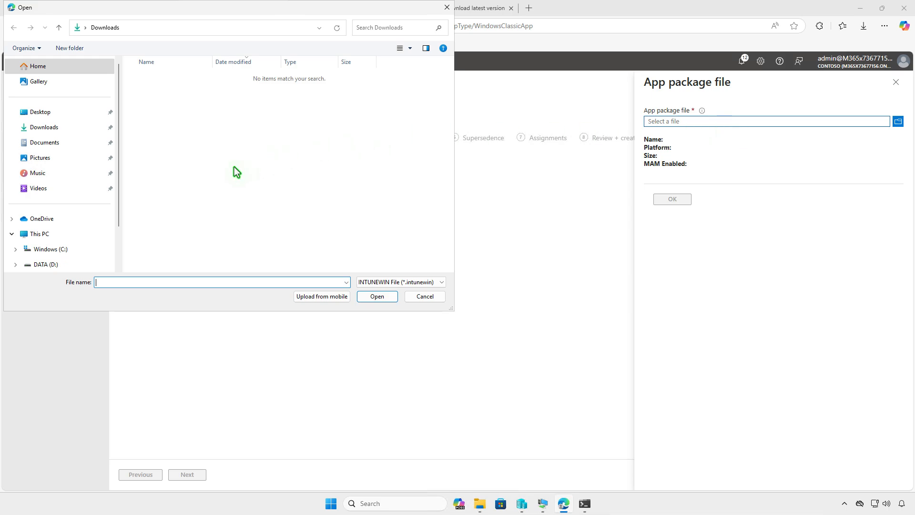
click(75, 234)
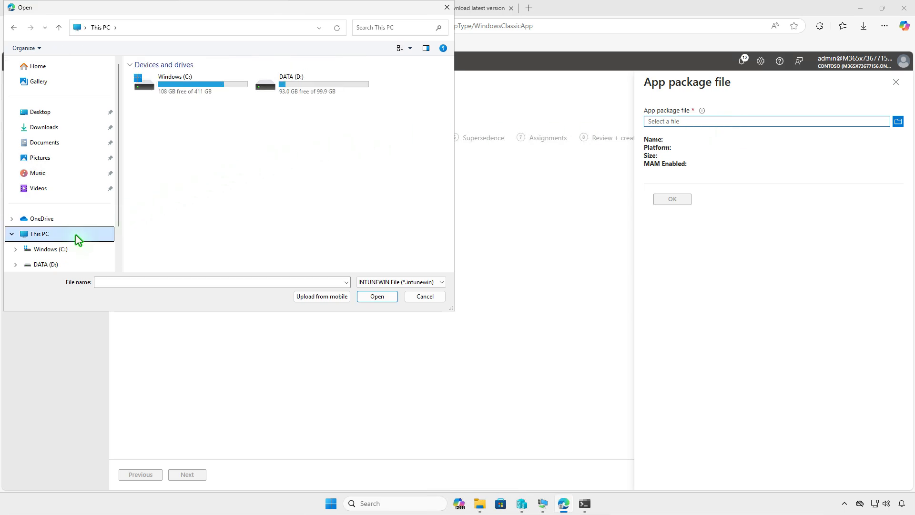
double_click(344, 91)
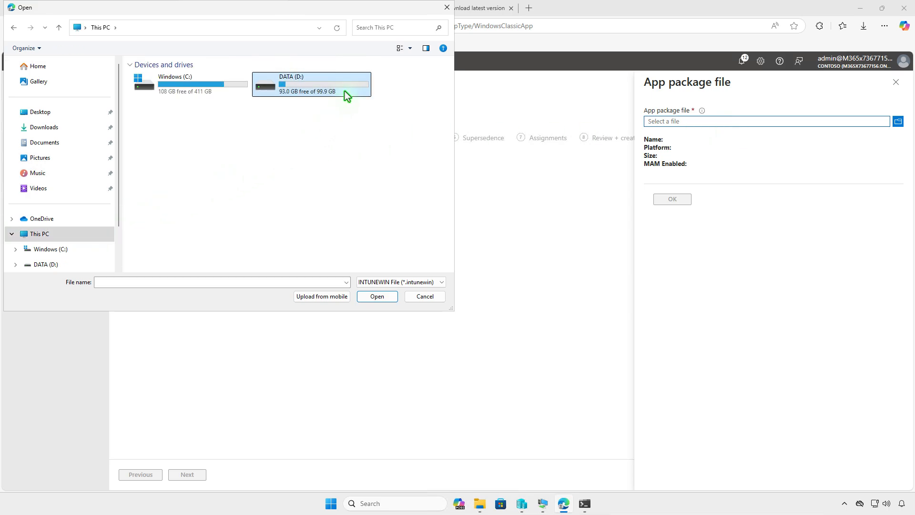
double_click(205, 78)
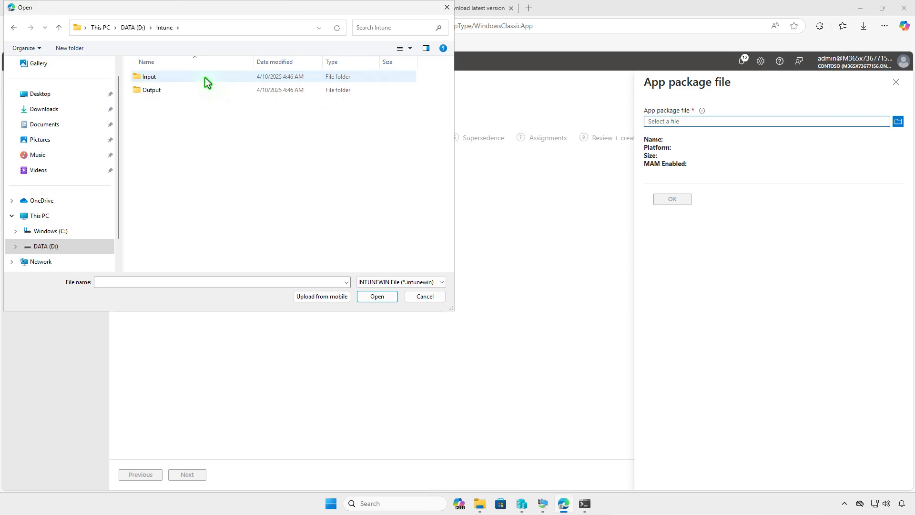
double_click(204, 93)
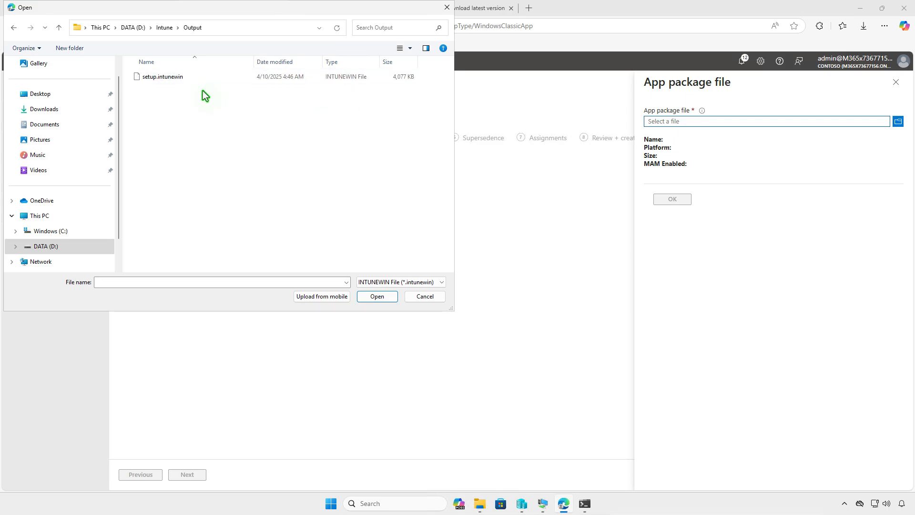
click(199, 77)
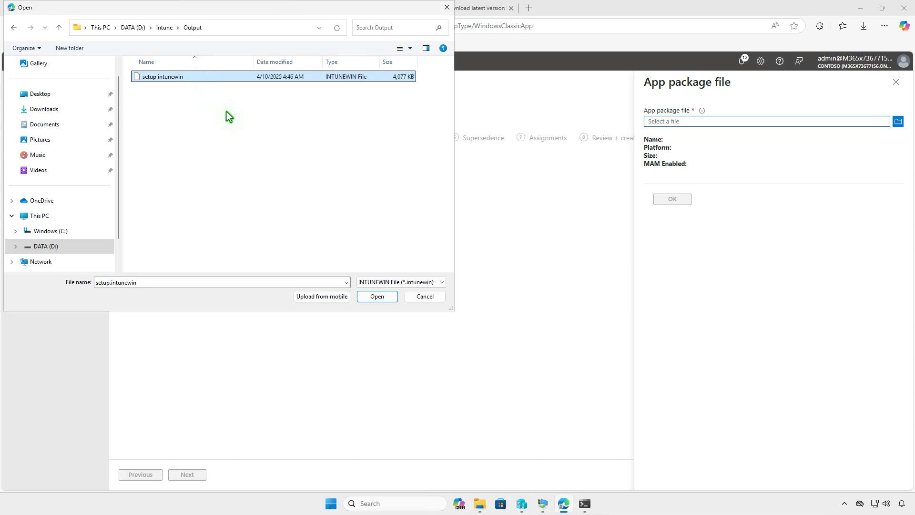
click(376, 296)
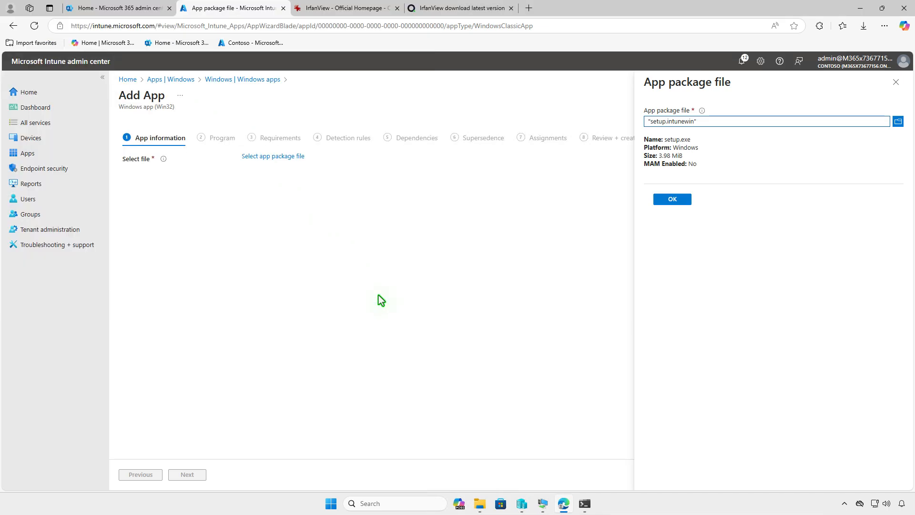
- Accept the app package and upload images.jpg from Downloads as the IrfanView logo
click(675, 201)
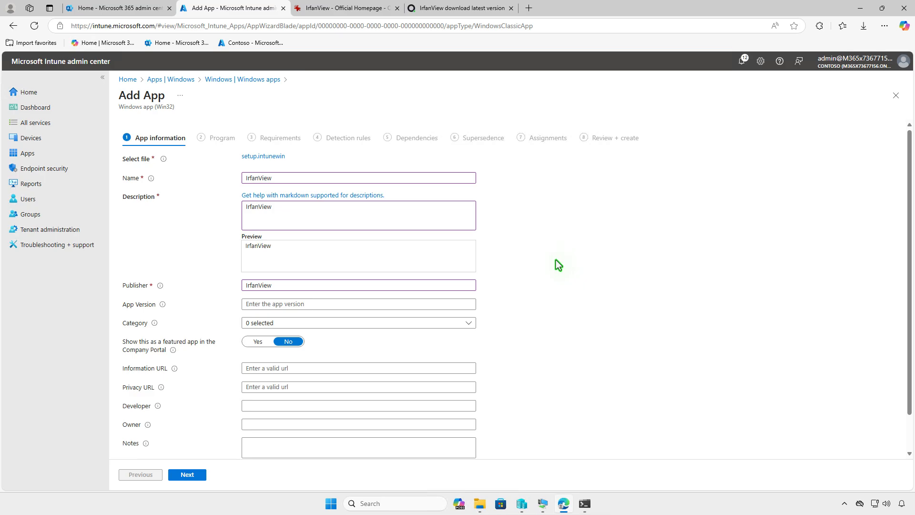
scroll(552, 259, down, 1)
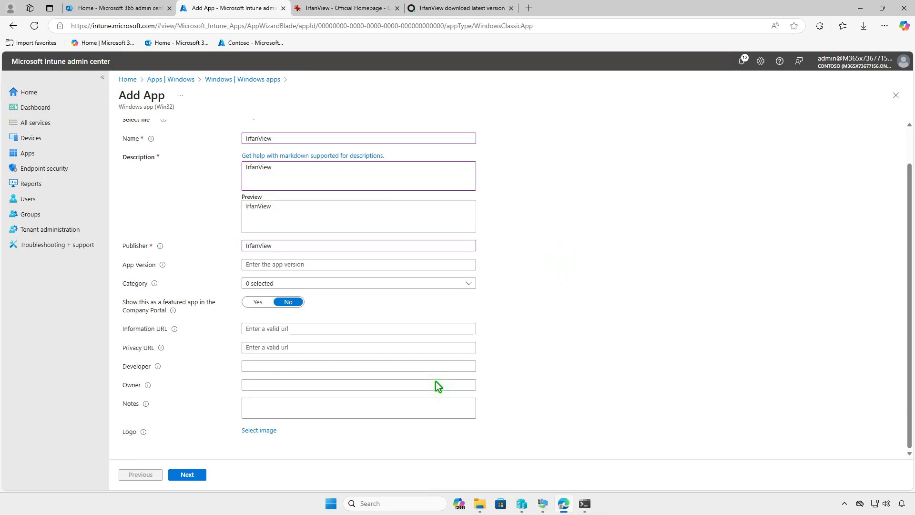
click(259, 430)
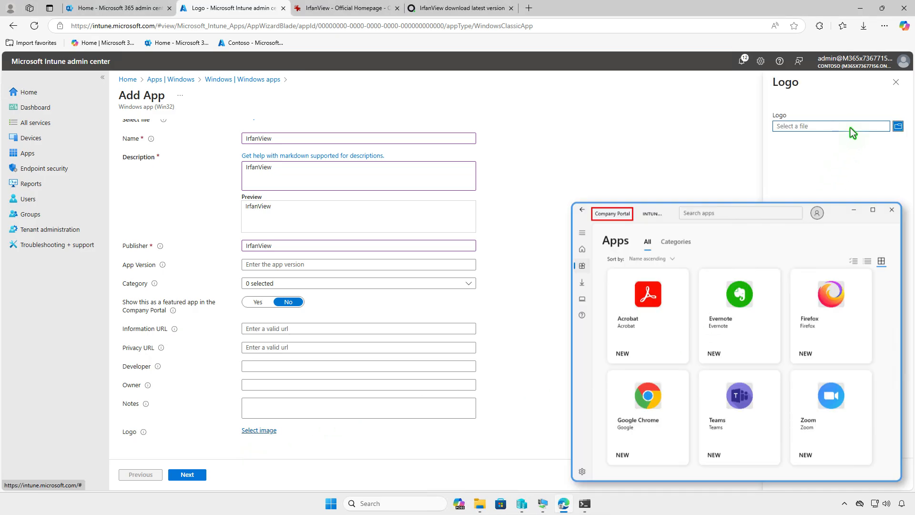
click(850, 128)
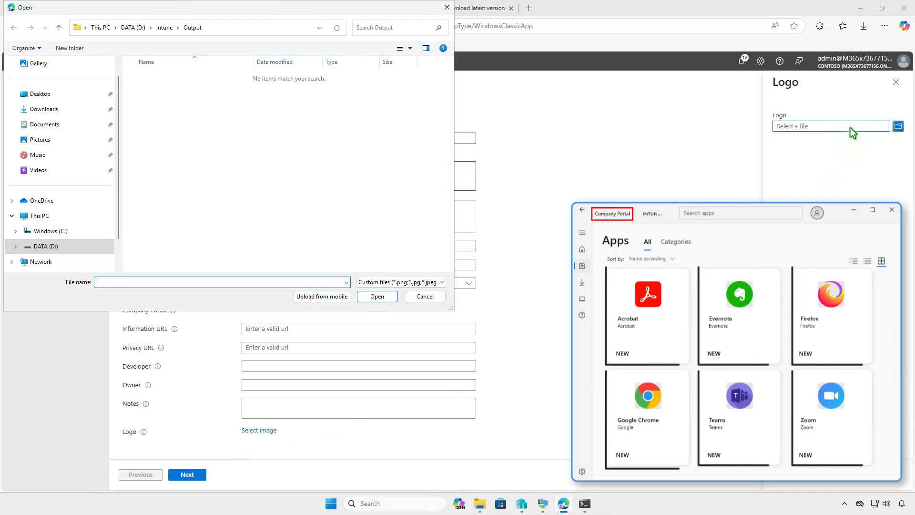
click(69, 108)
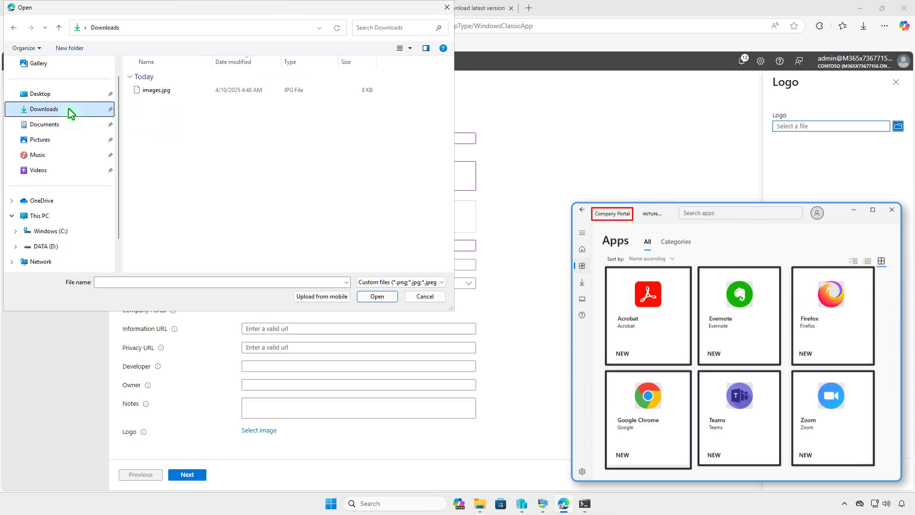
click(193, 93)
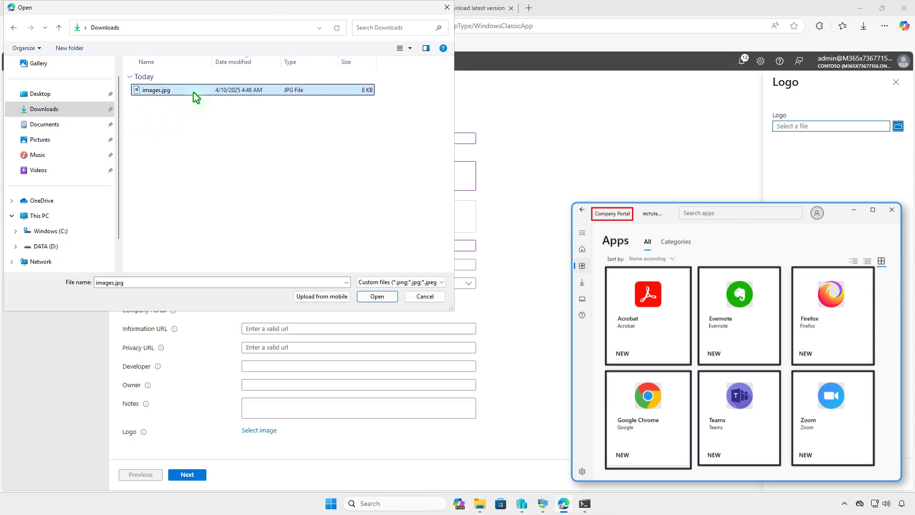
click(377, 296)
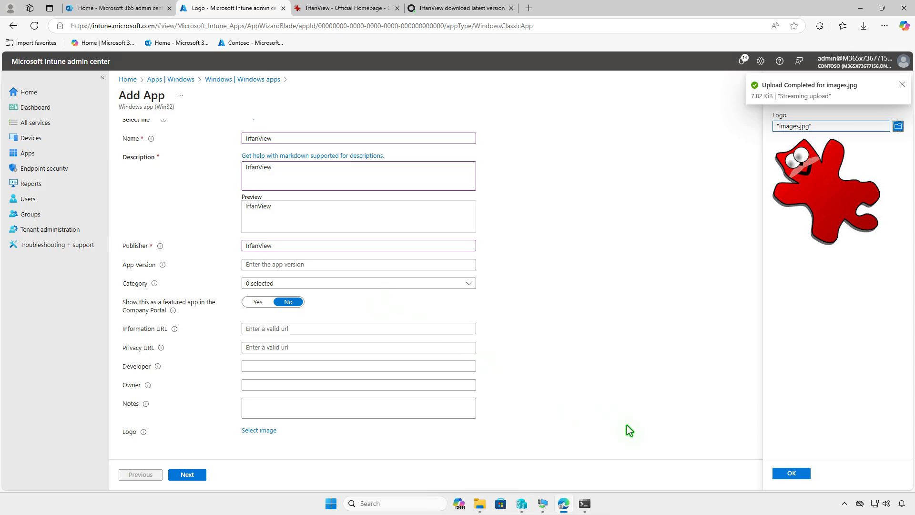
click(808, 475)
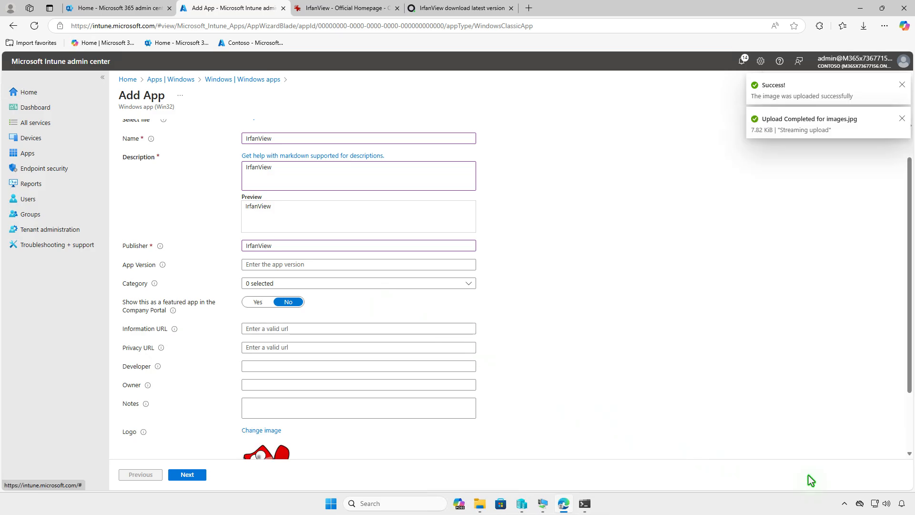
scroll(553, 367, down, 2)
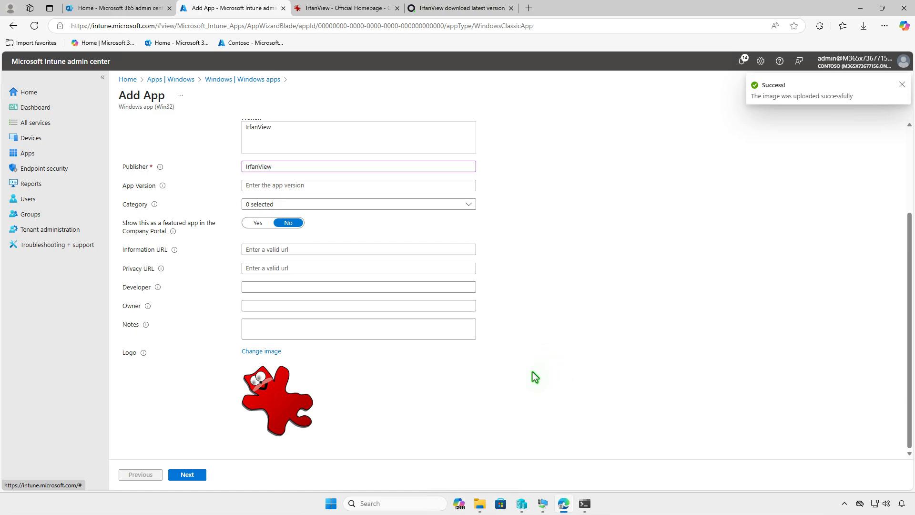
- Keep the Program commands and require 64-bit architecture with Windows 10 1607 as minimum OS
click(204, 474)
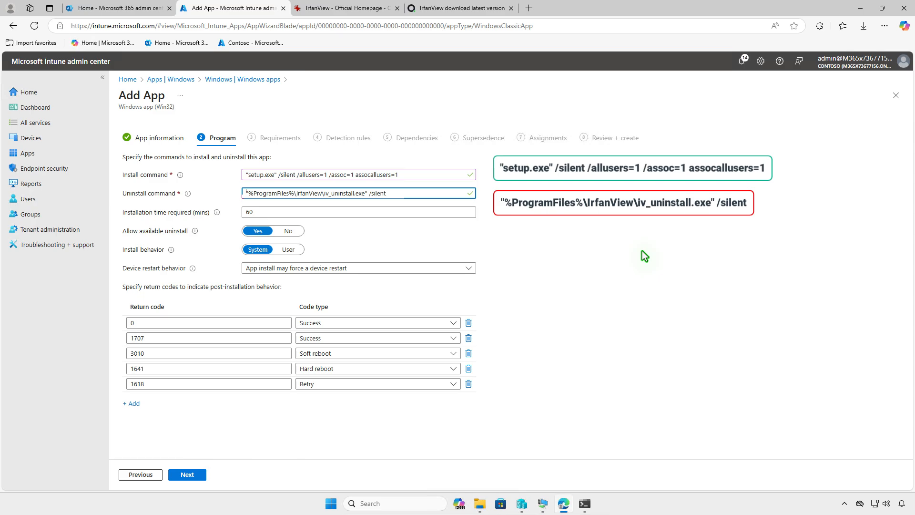
click(202, 474)
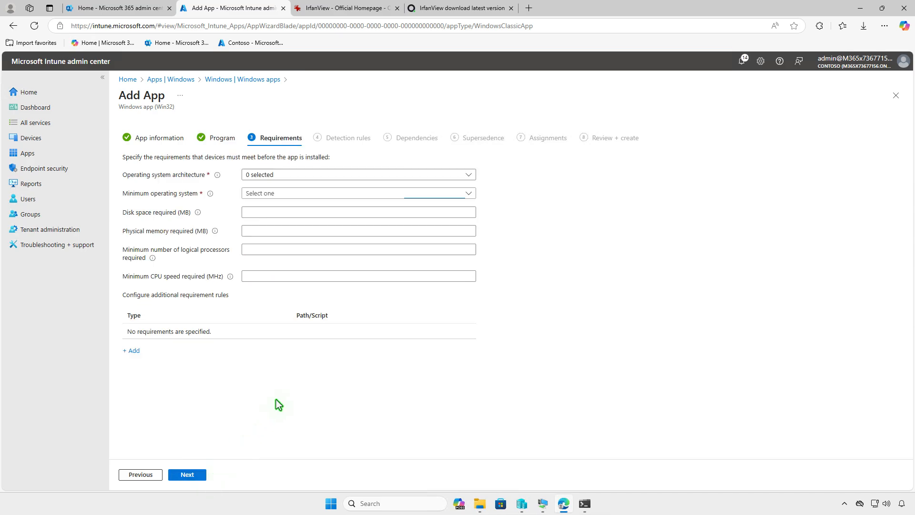
click(337, 175)
click(250, 203)
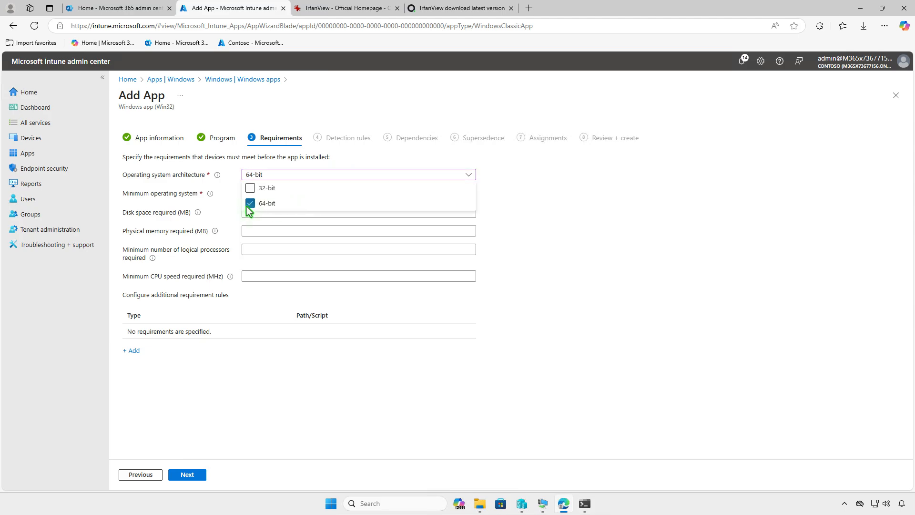
click(215, 211)
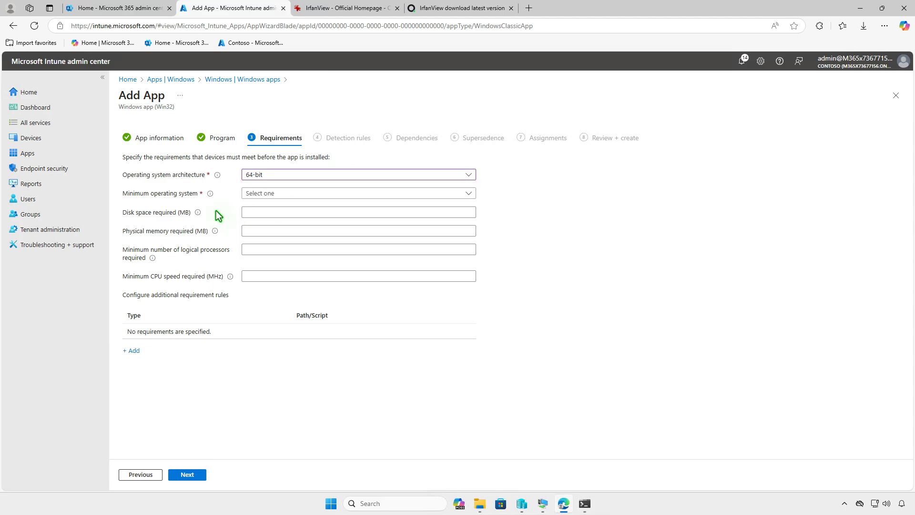
click(337, 194)
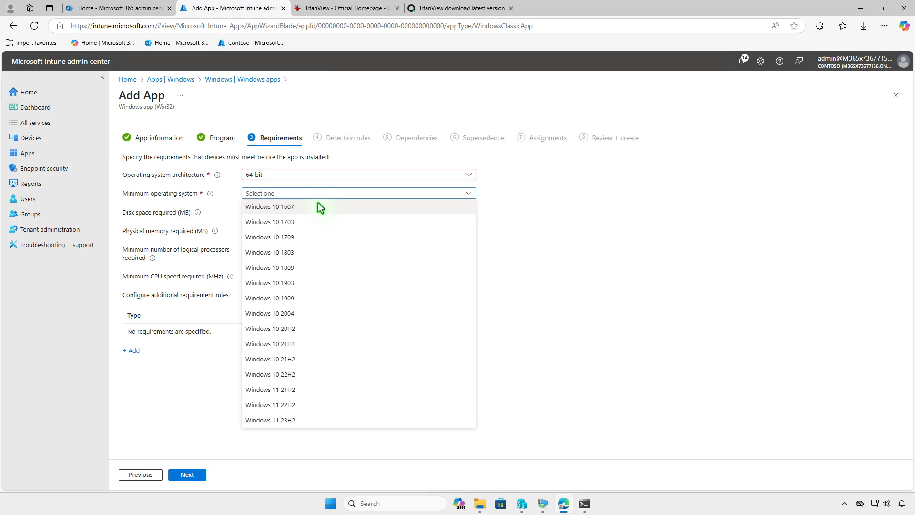
click(318, 206)
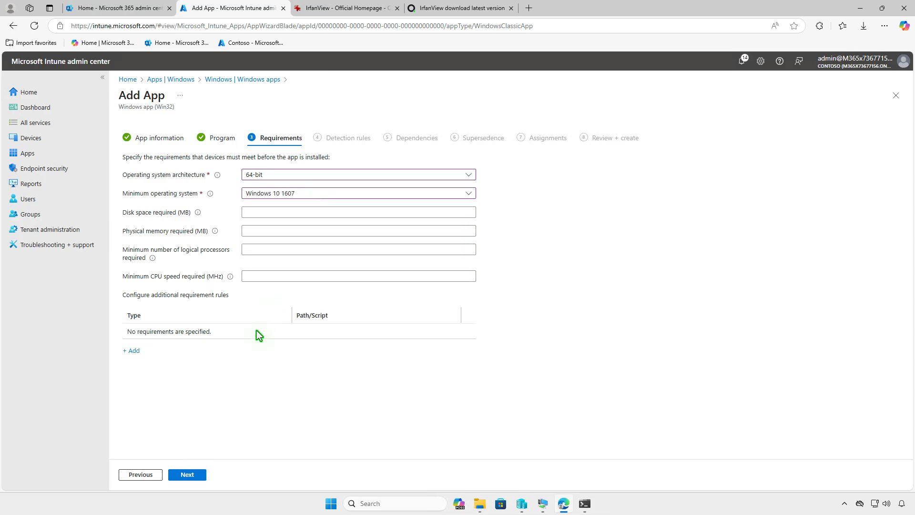
click(202, 477)
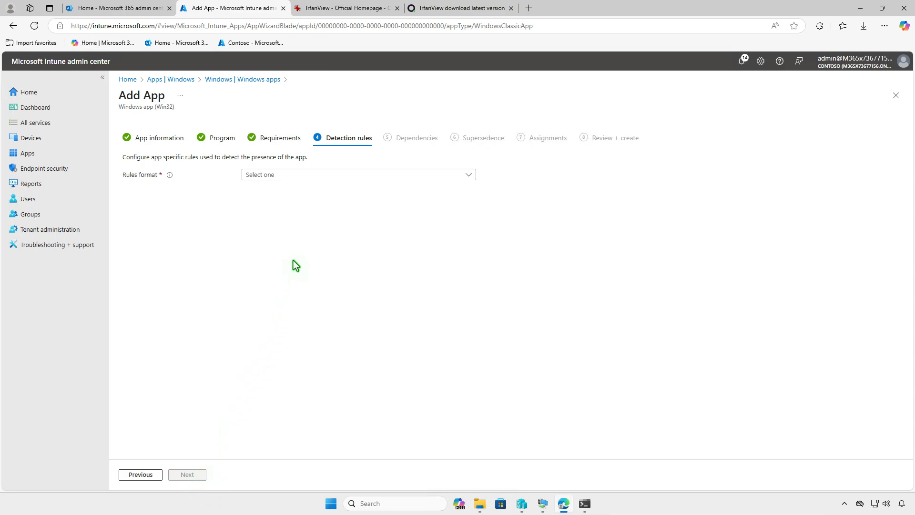
- Add a manual File detection rule: i_view64.exe exists in %ProgramFiles%\IrfanView
click(331, 176)
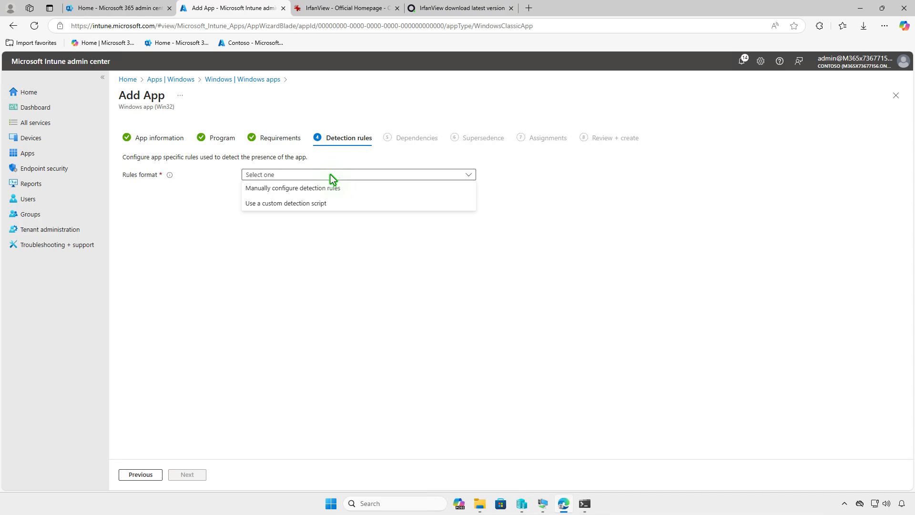
click(353, 187)
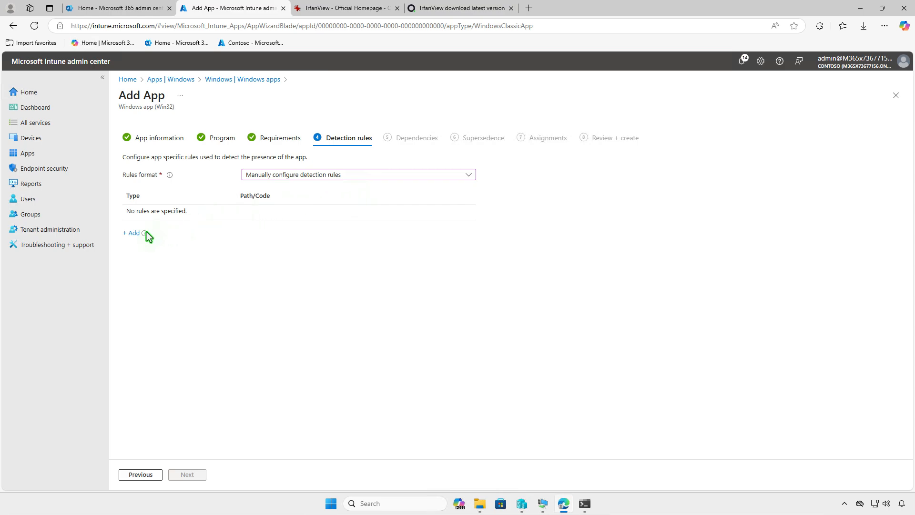
click(130, 233)
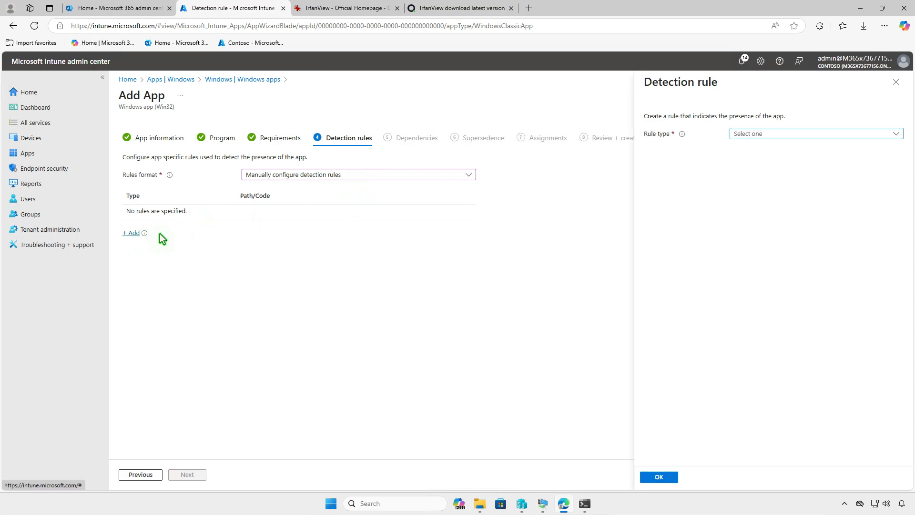
click(781, 130)
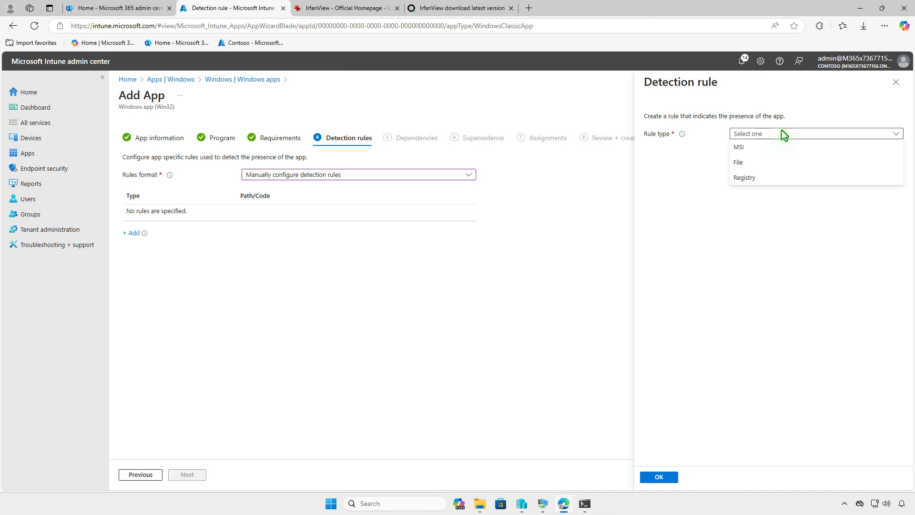
click(783, 162)
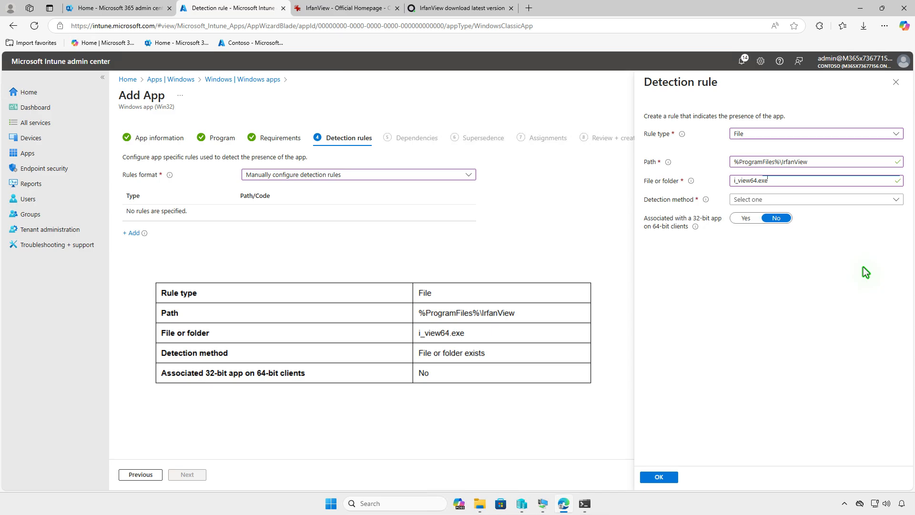
click(847, 198)
click(840, 213)
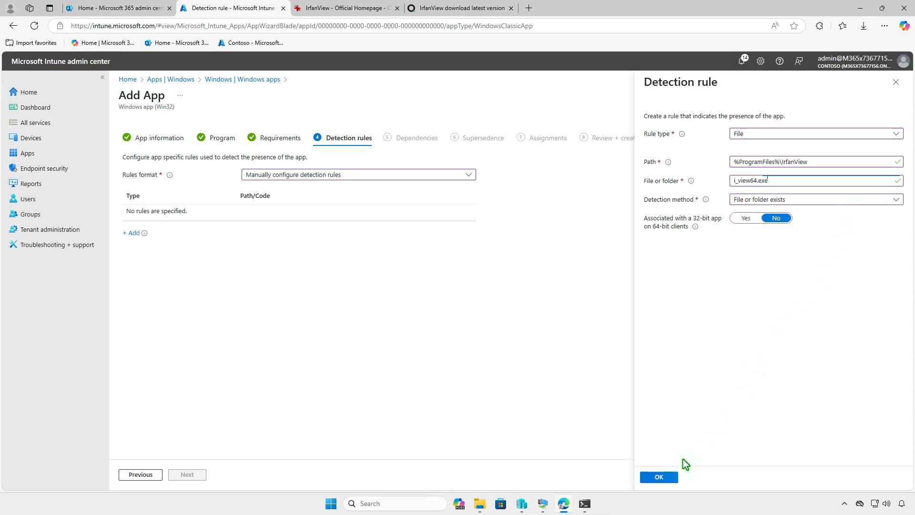
click(666, 477)
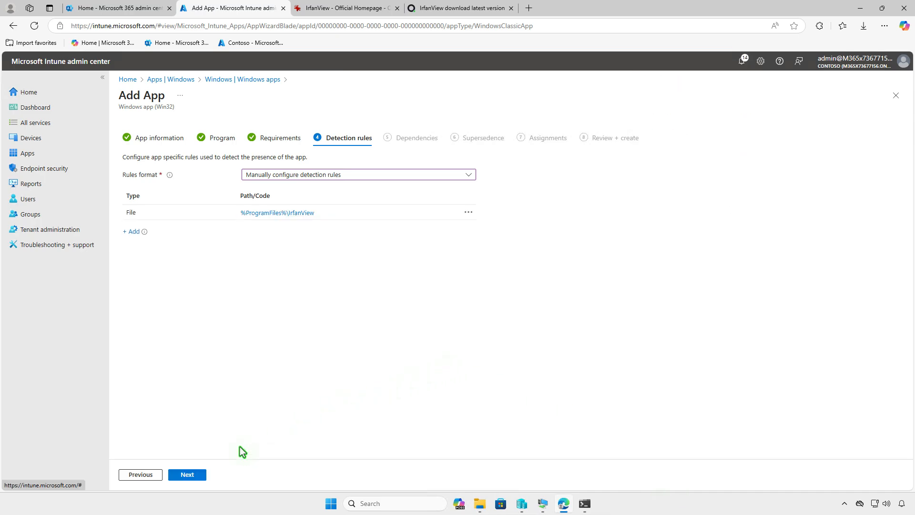
- Skip past Dependencies and Supersedence to the Assignments page
click(194, 475)
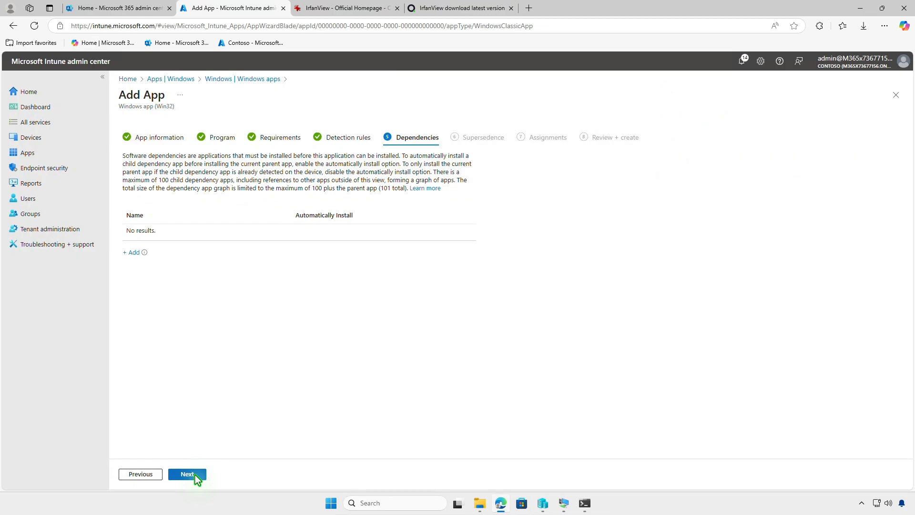
click(196, 475)
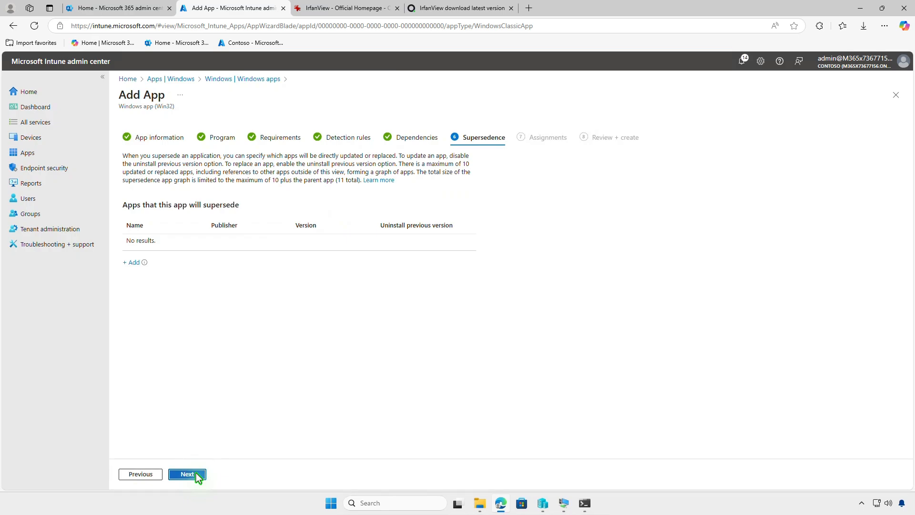
click(196, 474)
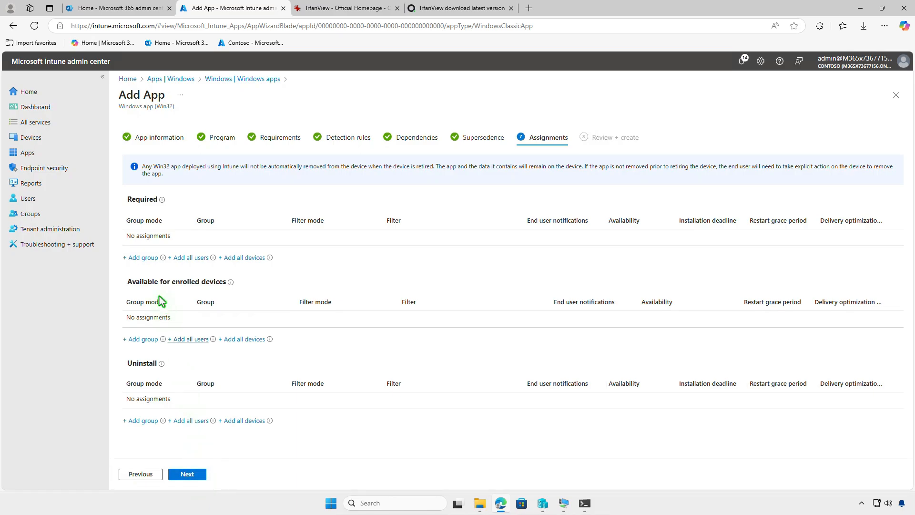
- Assign IrfanView as Required to the Test_Devices group, keeping the default assignment settings
click(154, 264)
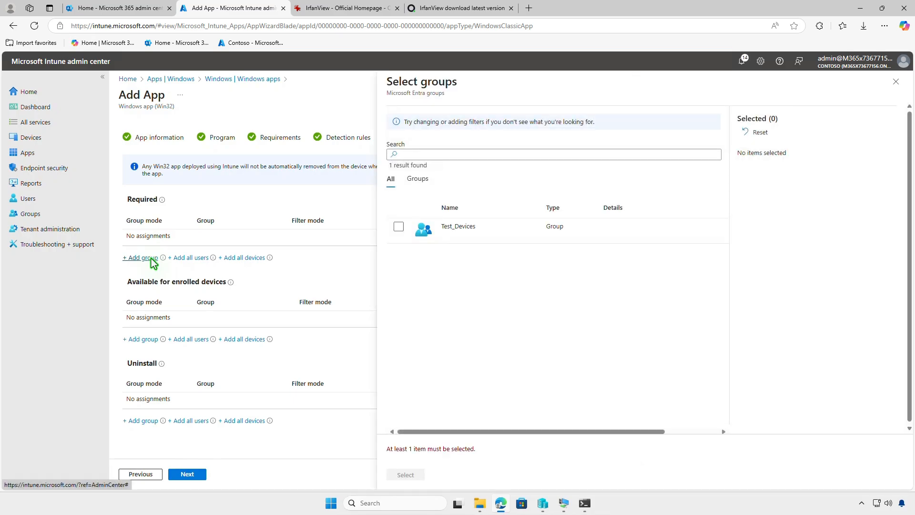
click(399, 227)
click(408, 474)
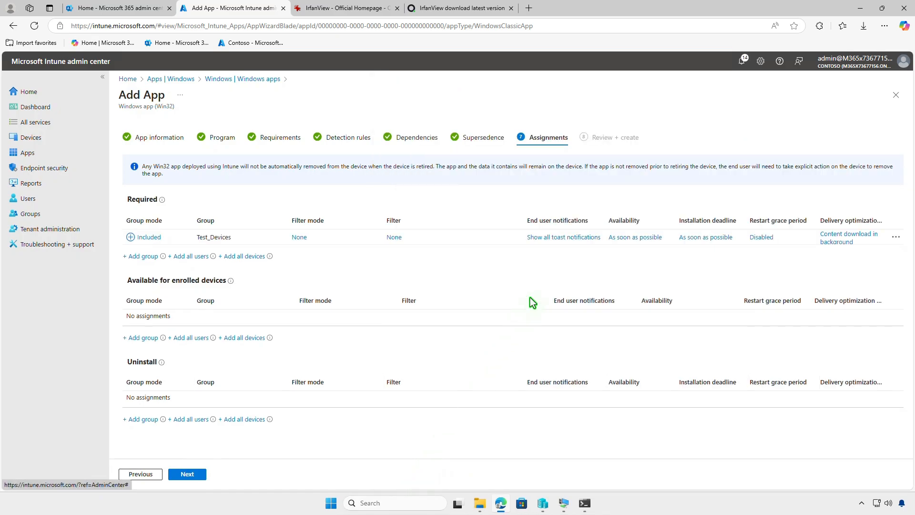
click(554, 238)
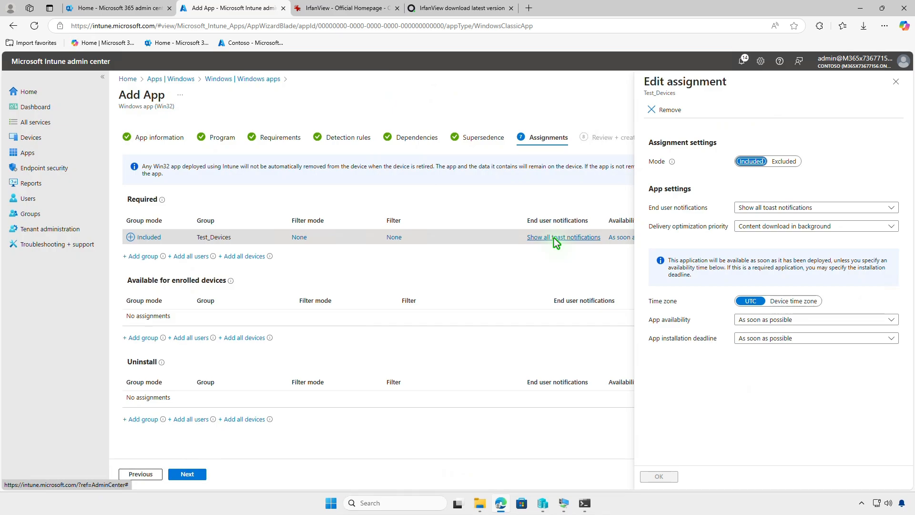
click(895, 83)
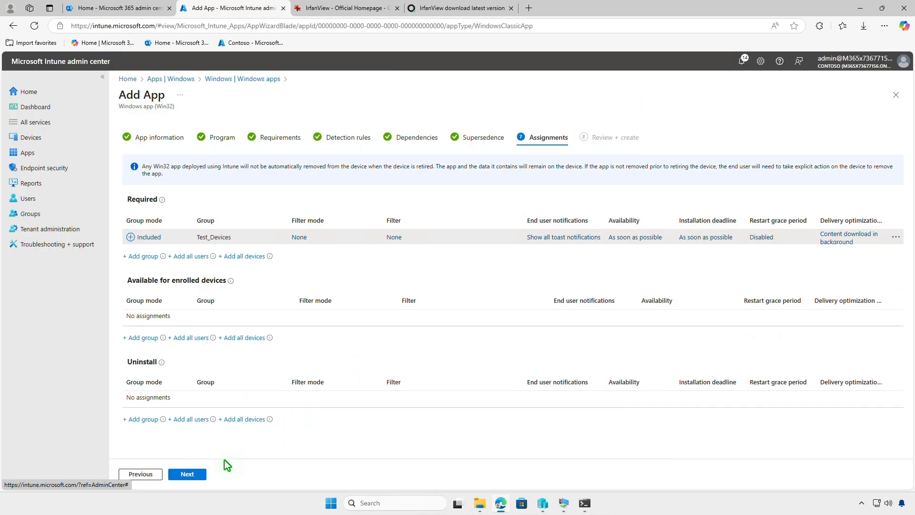
click(187, 474)
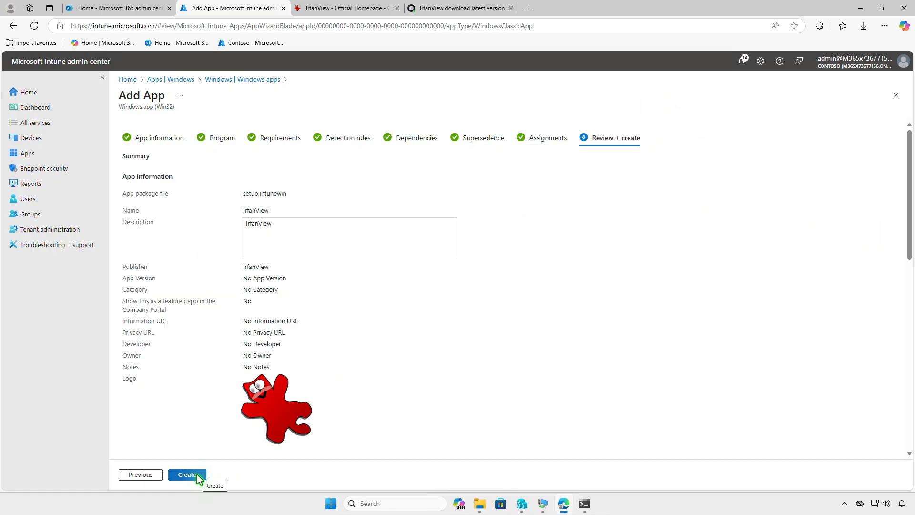
- Create the IrfanView Win32 app from the Review + create page
click(197, 474)
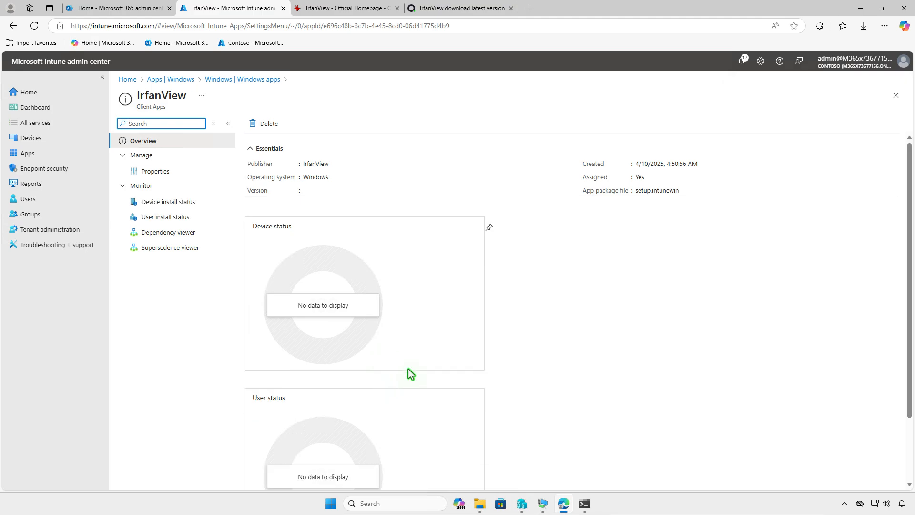
- On the Windows 10 VM, view the Contoso Entra ID connection's device sync status in Access work or school
click(860, 8)
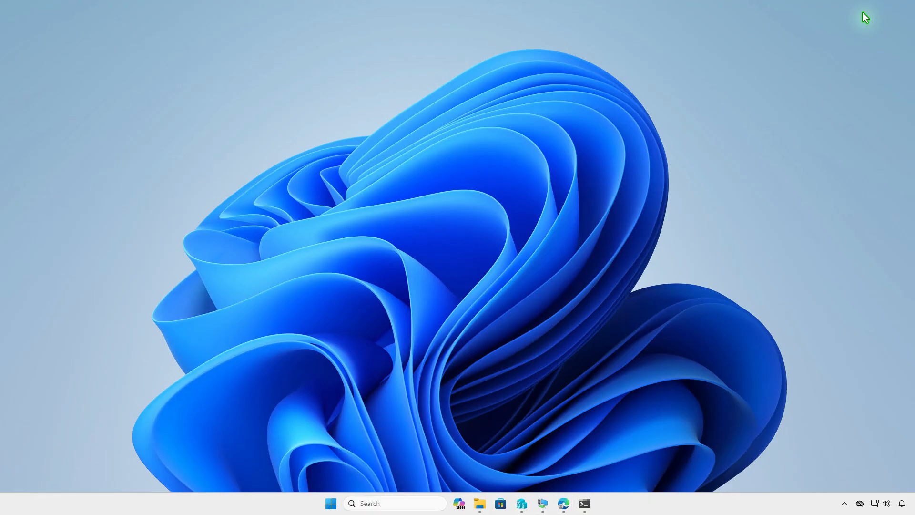
click(544, 502)
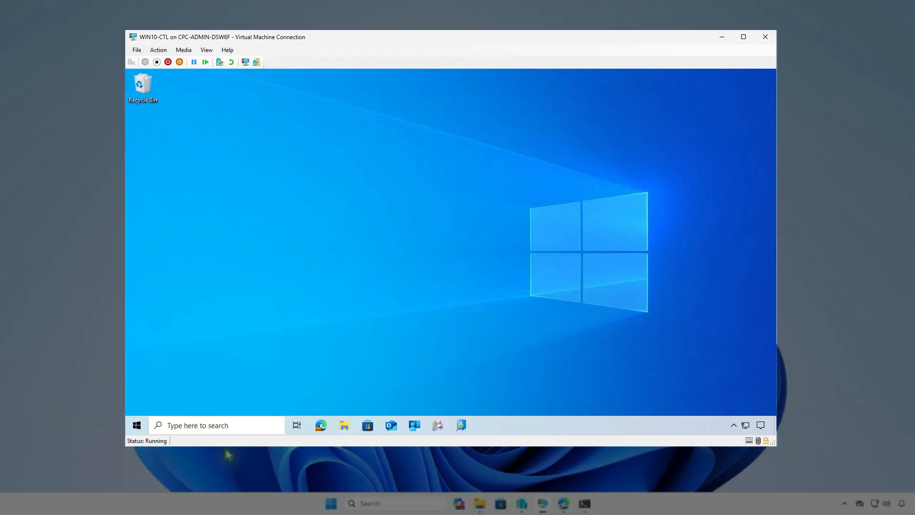
click(137, 425)
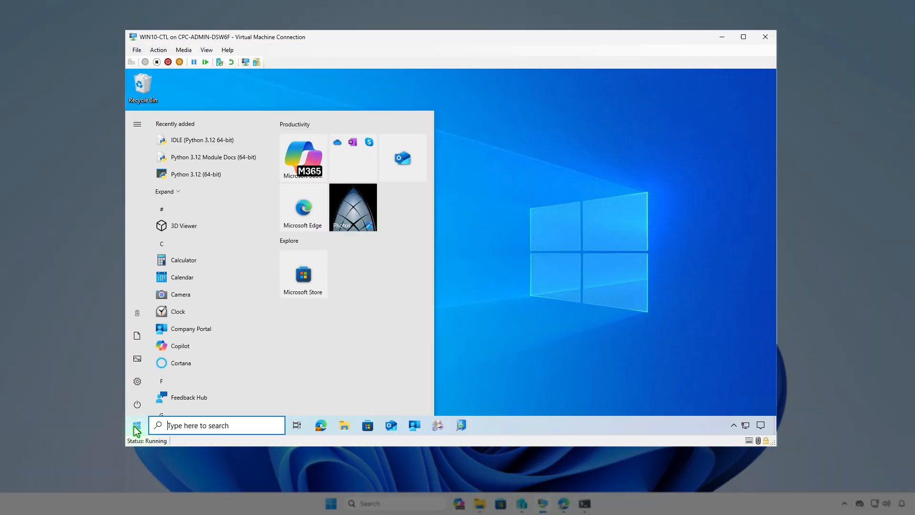
click(139, 315)
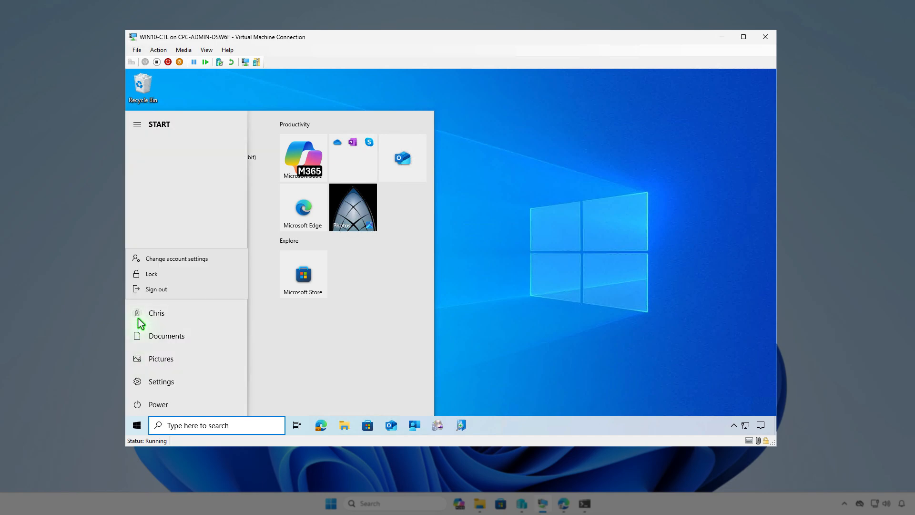
click(220, 261)
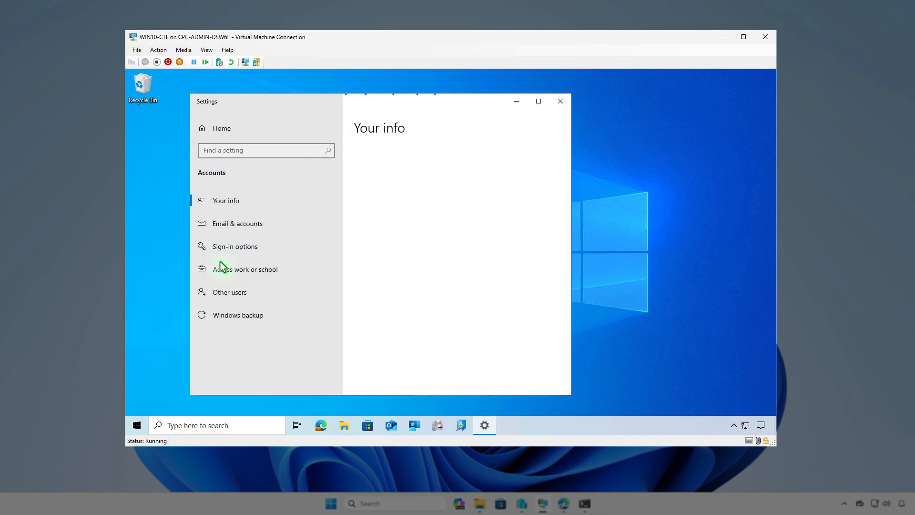
click(309, 273)
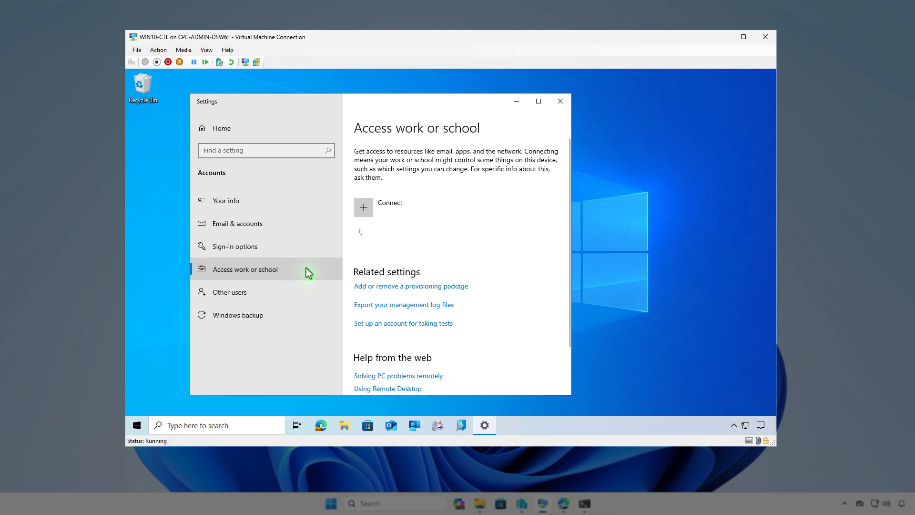
click(459, 246)
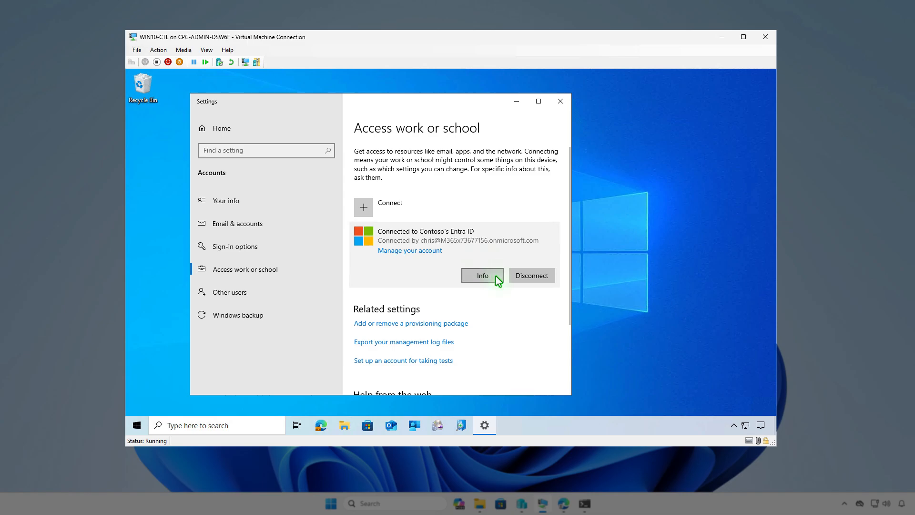
click(482, 275)
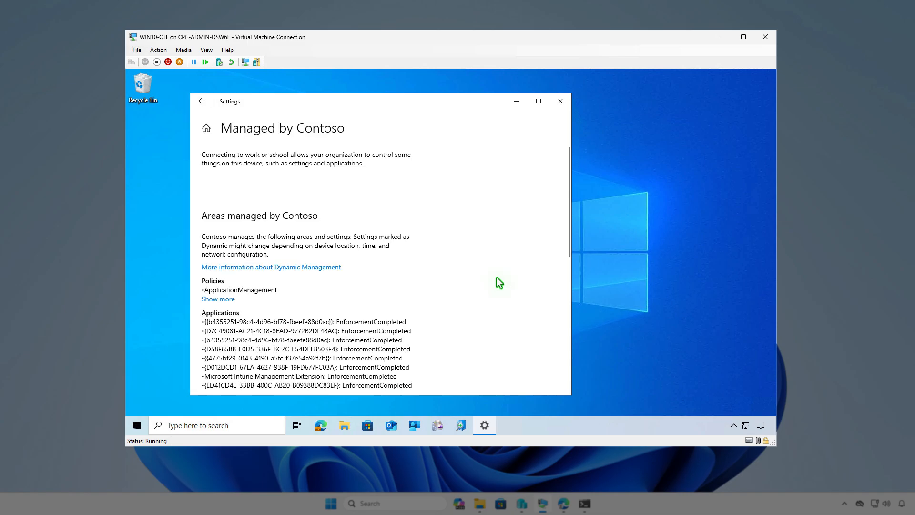
scroll(499, 279, down, 5)
scroll(501, 284, down, 2)
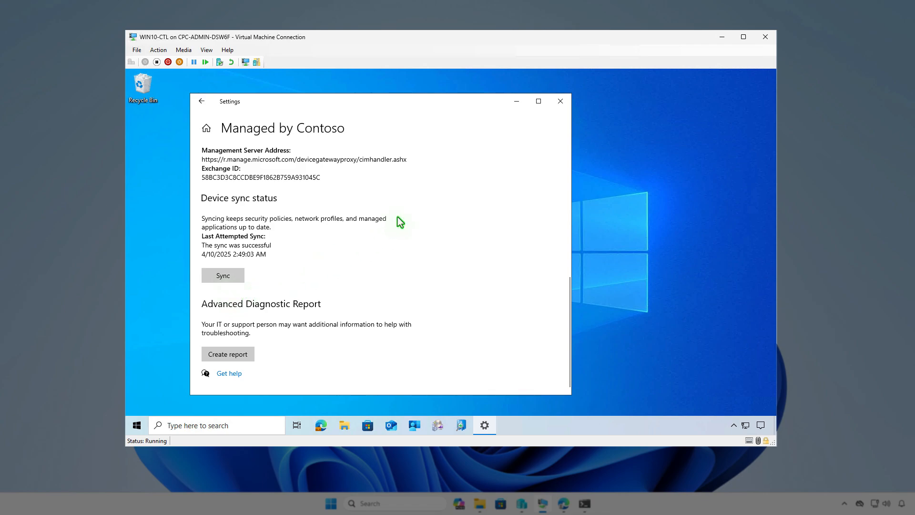
- Sync the device from Company Portal settings and confirm the IrfanView installed notification
click(516, 101)
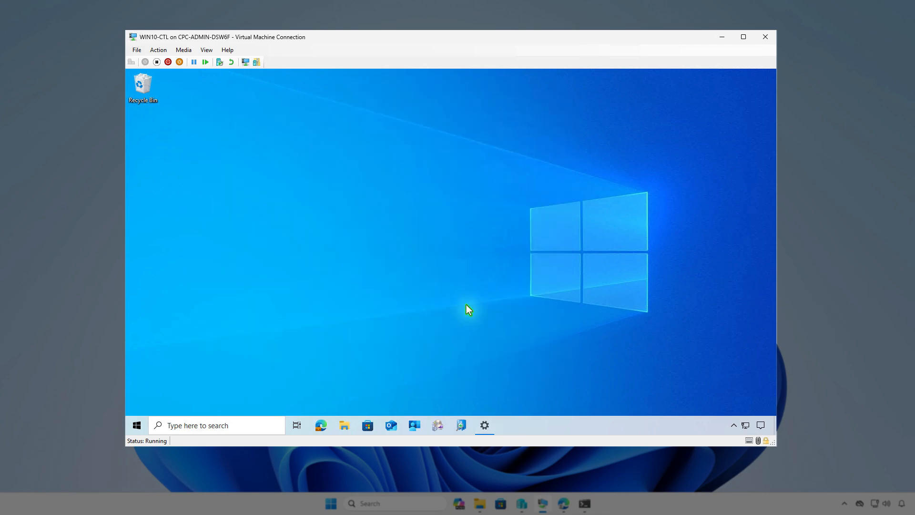
click(415, 426)
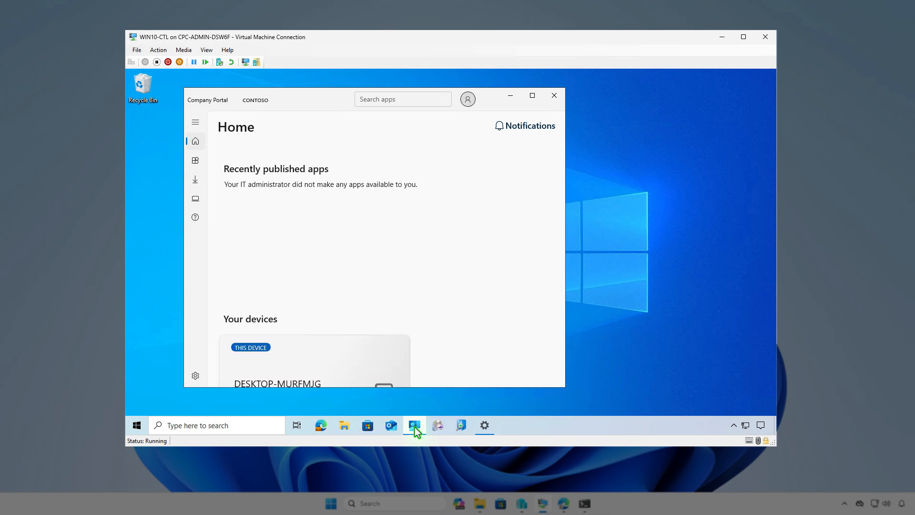
click(198, 376)
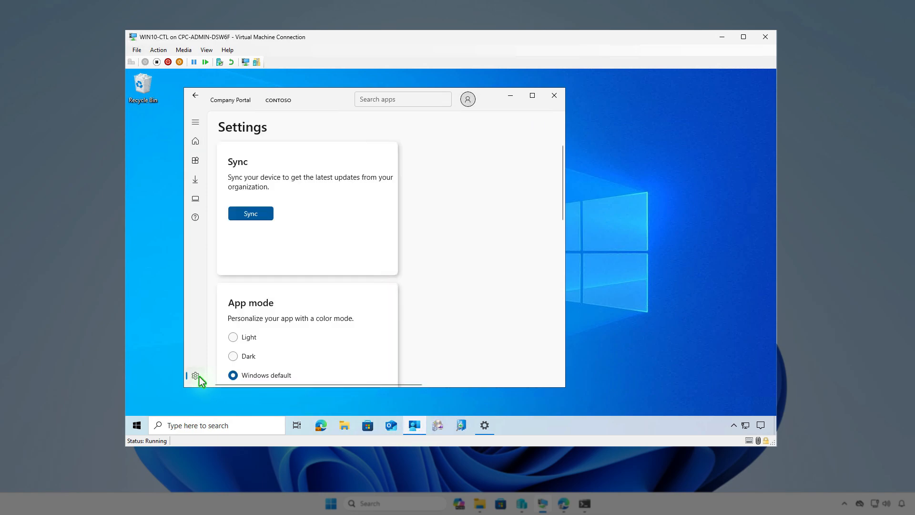
click(262, 214)
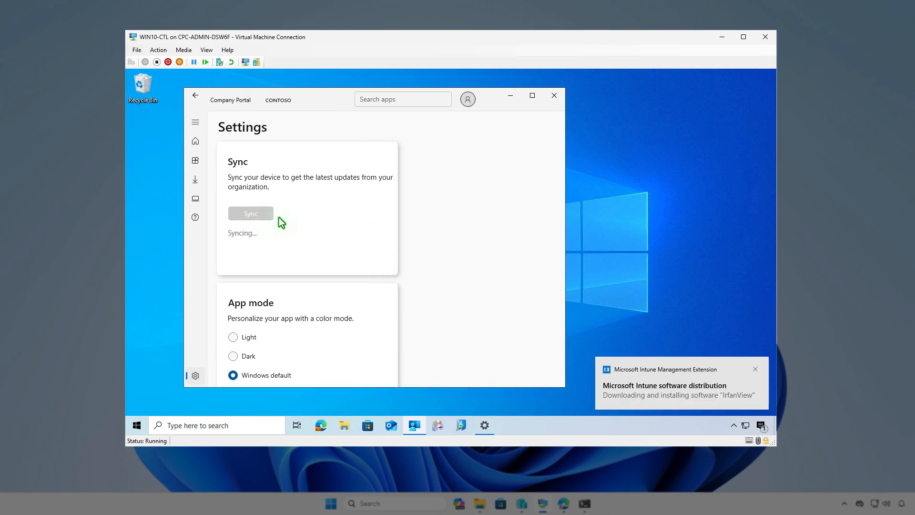
click(760, 425)
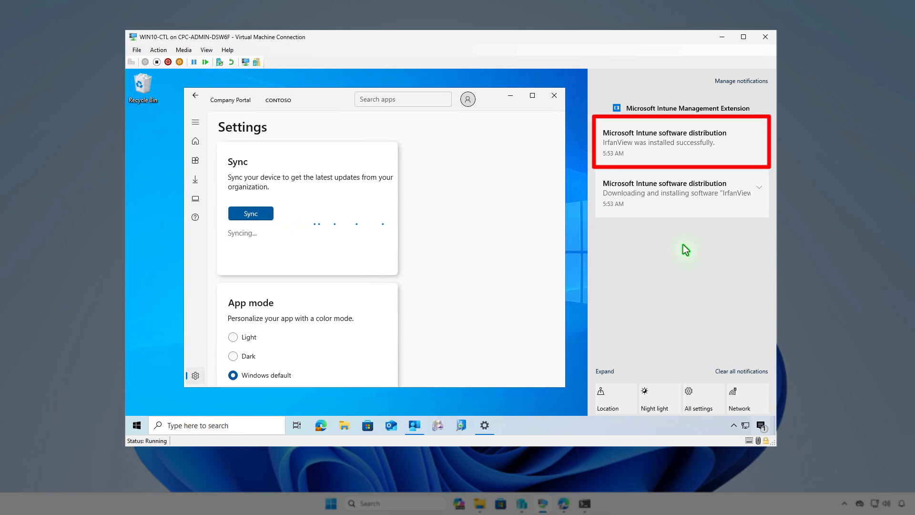
click(510, 98)
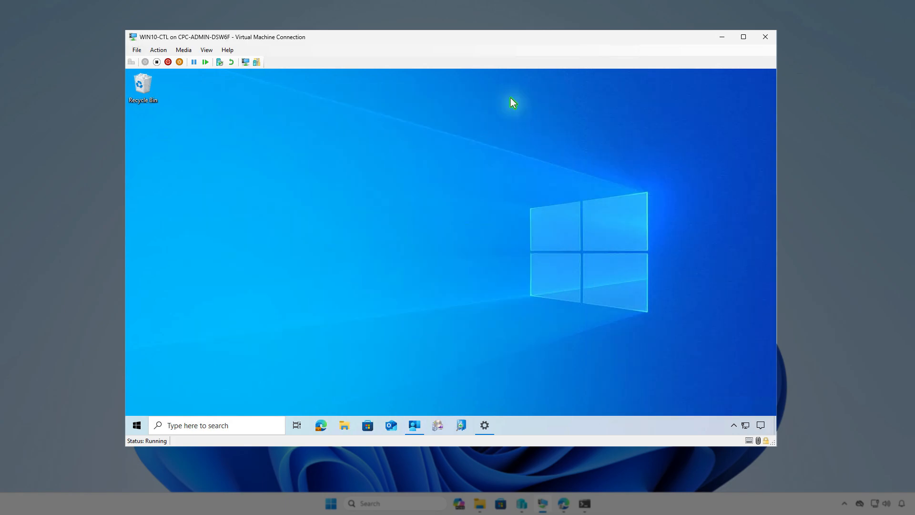
- Find IrfanView 4.70 (64-bit) in Apps & features by searching 'irf', then minimize the VM
right_click(137, 425)
click(207, 157)
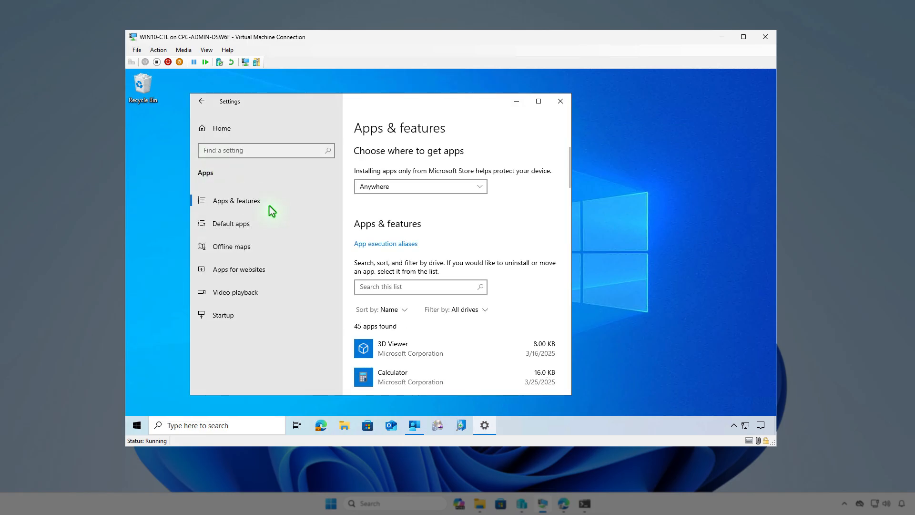
click(411, 285)
text(irf)
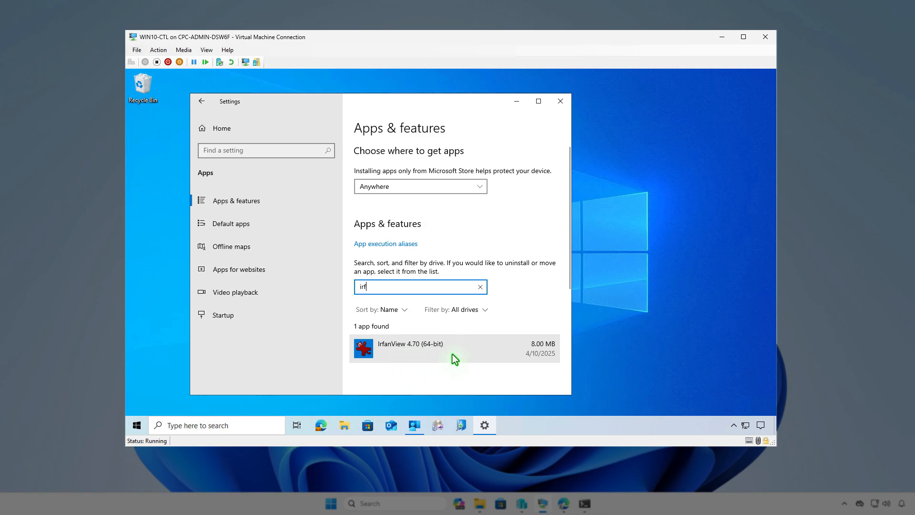
click(517, 101)
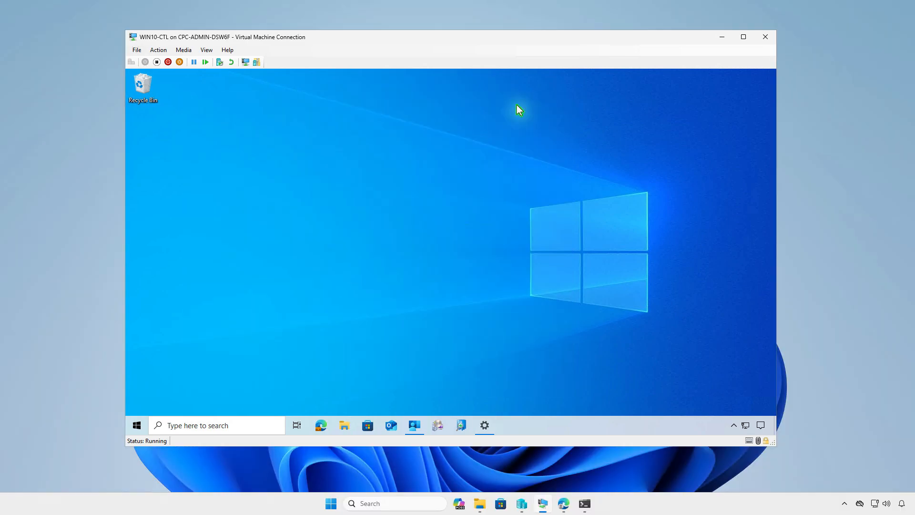
click(720, 37)
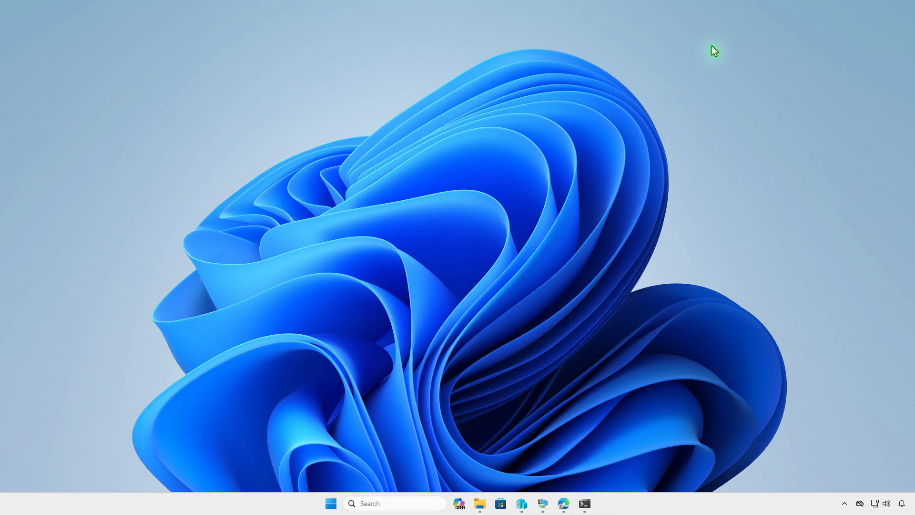
- Reload Intune and reopen IrfanView under Apps > Windows to see 1 device and 1 user installed
click(564, 503)
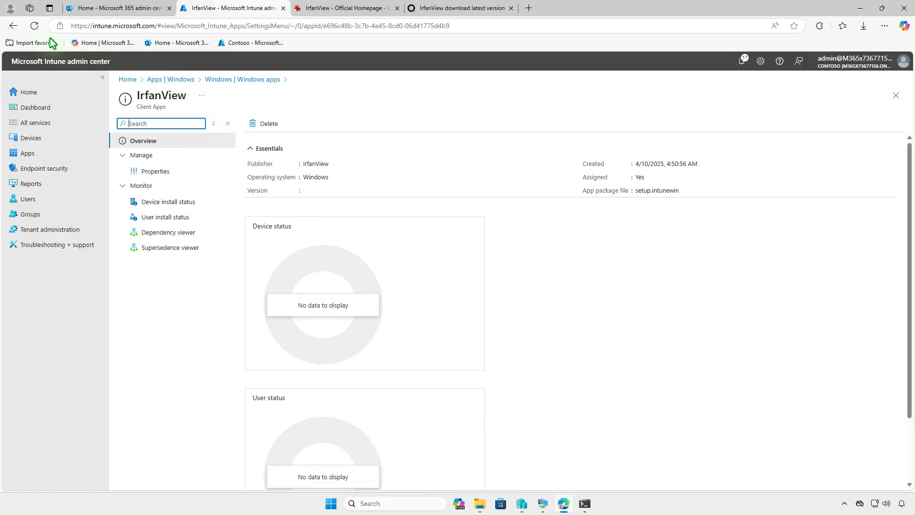
click(34, 25)
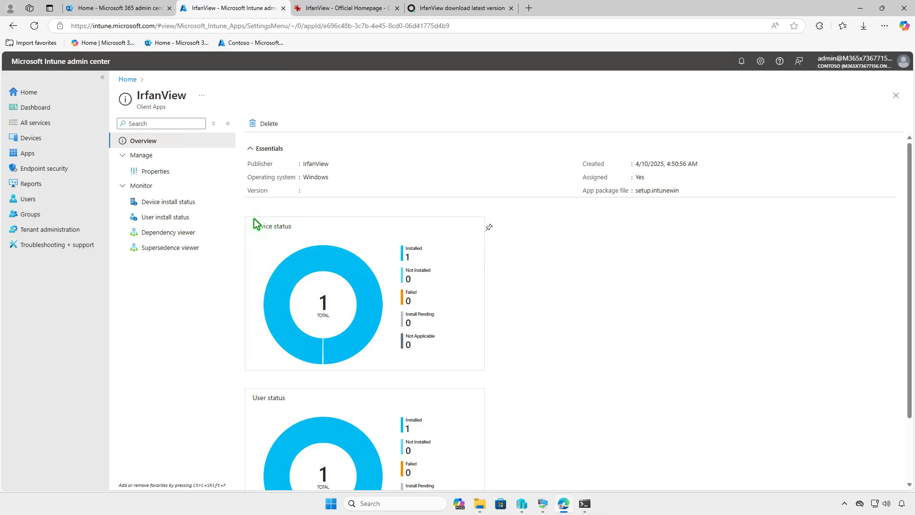
click(190, 203)
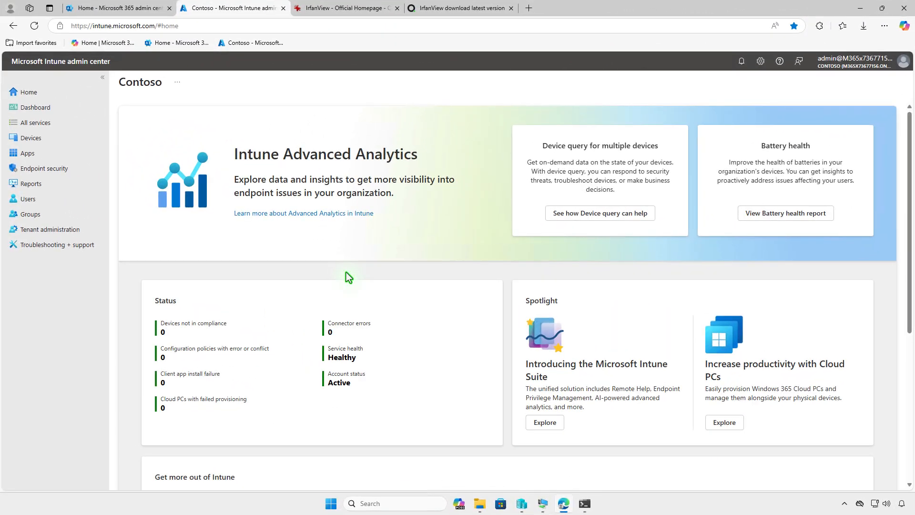
click(63, 153)
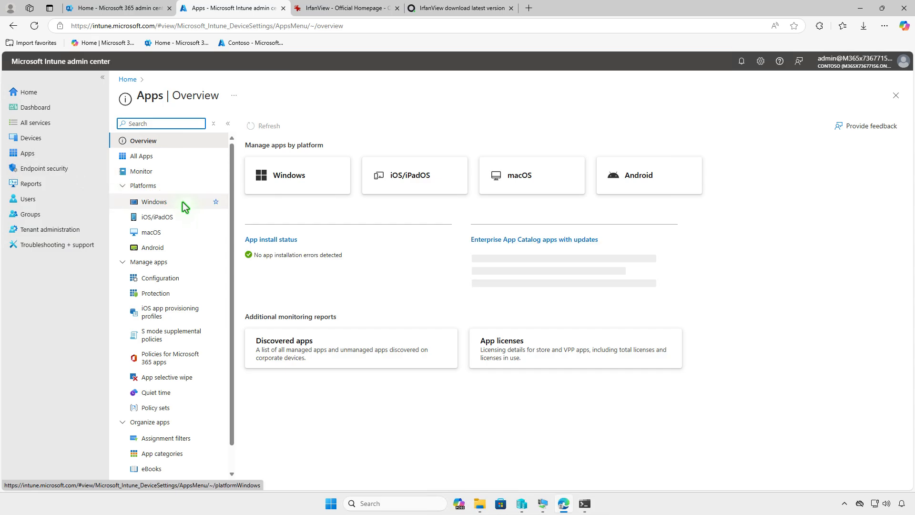
click(185, 205)
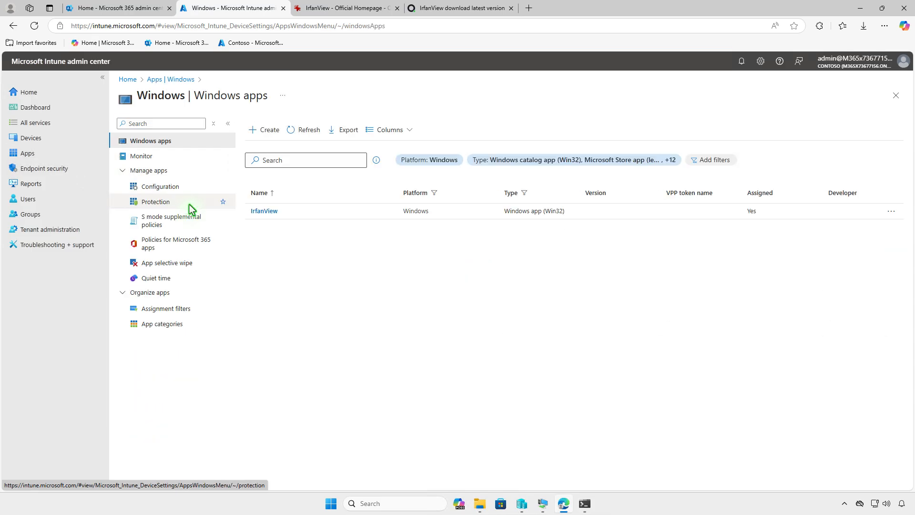
click(270, 213)
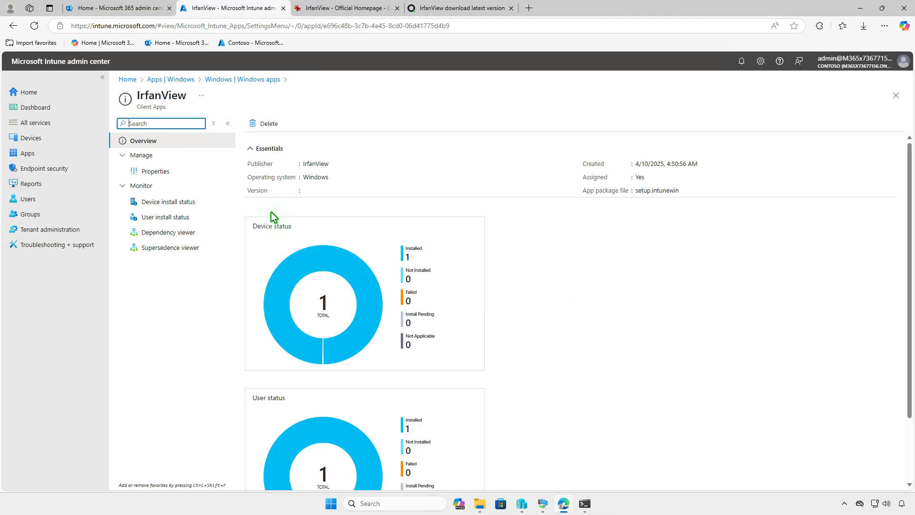
- Edit IrfanView's assignments and remove Test_Devices from the Required group
click(170, 171)
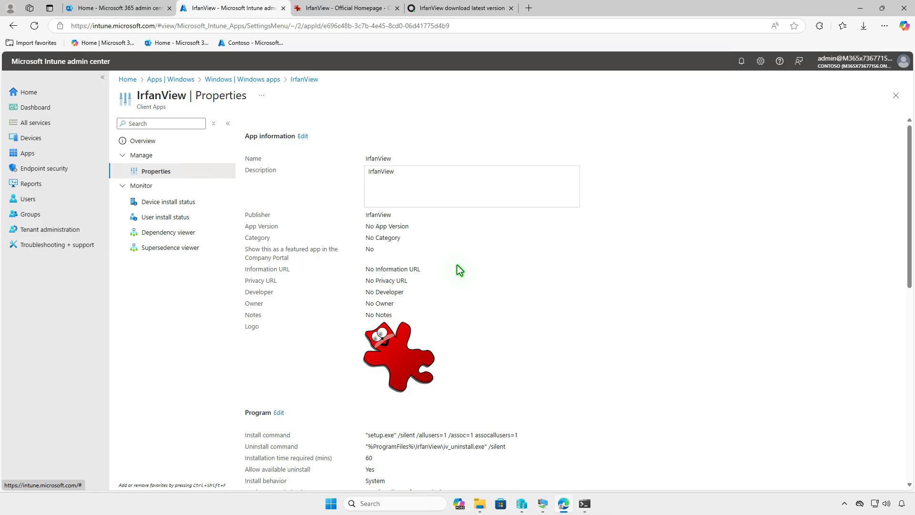
scroll(458, 267, down, 10)
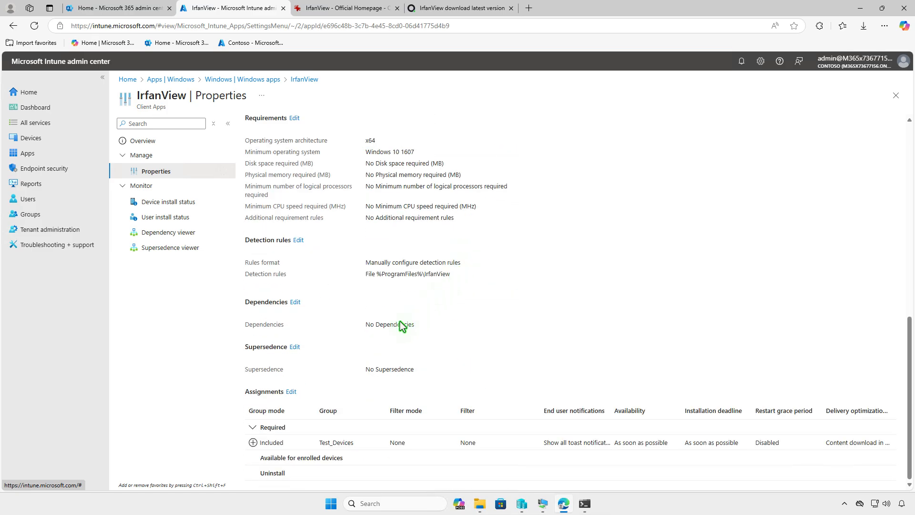
click(292, 392)
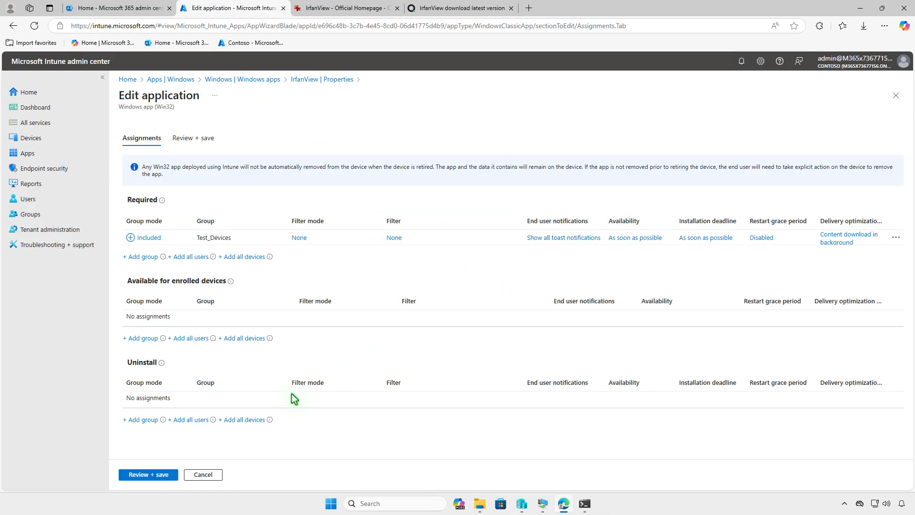
click(896, 238)
click(857, 249)
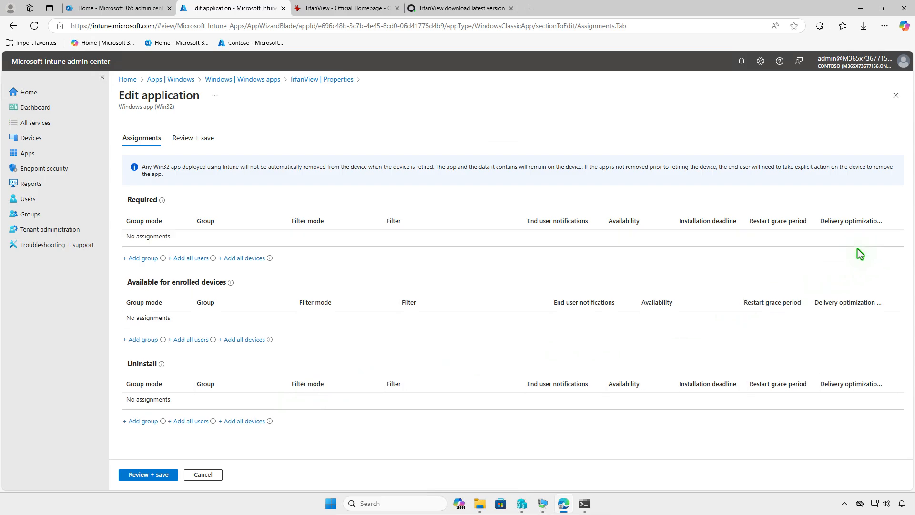
- Add Test_Devices under Uninstall, save the assignments, and minimize the browser
click(147, 422)
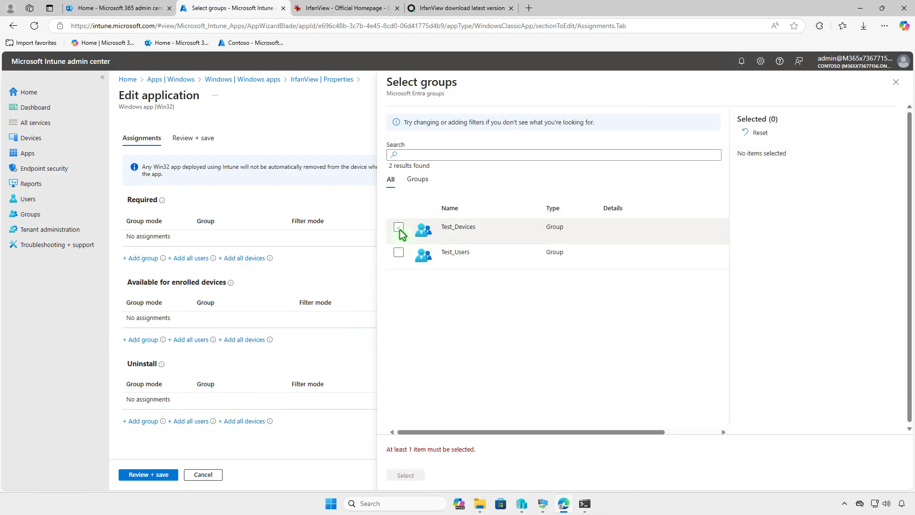
click(399, 227)
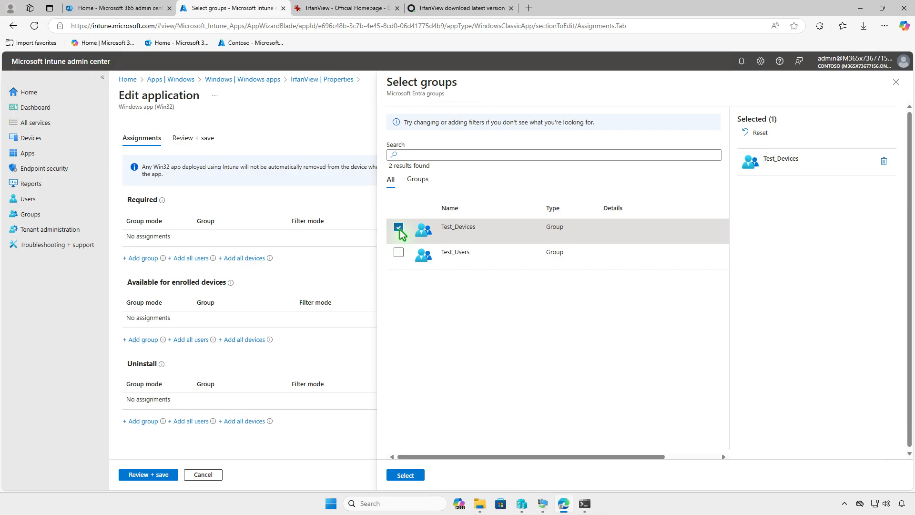
click(415, 475)
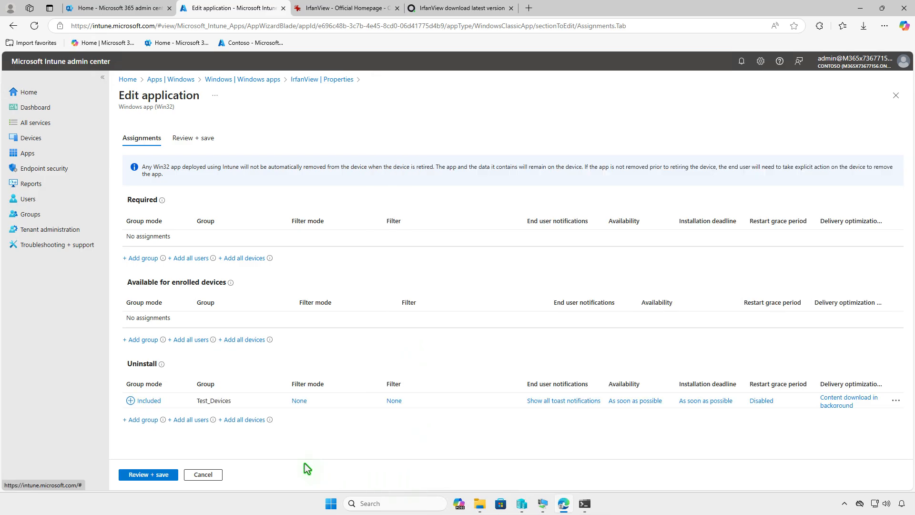
click(130, 475)
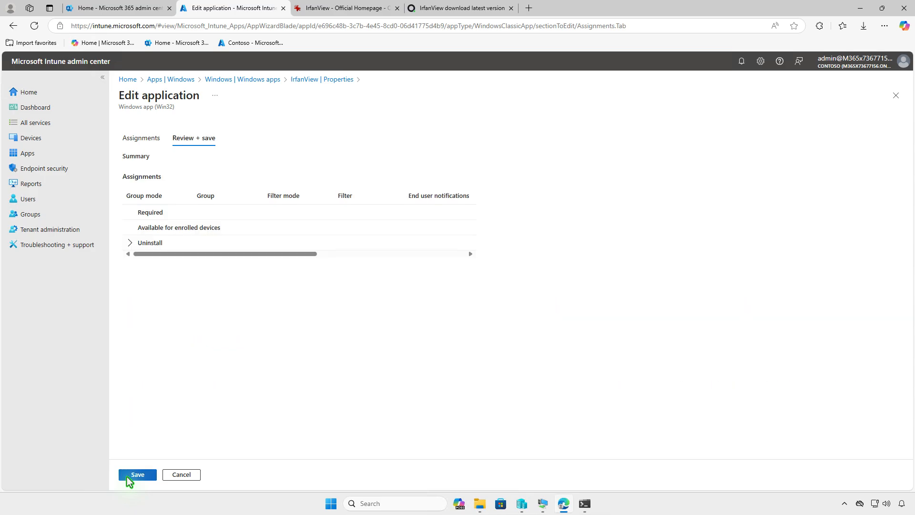
click(137, 475)
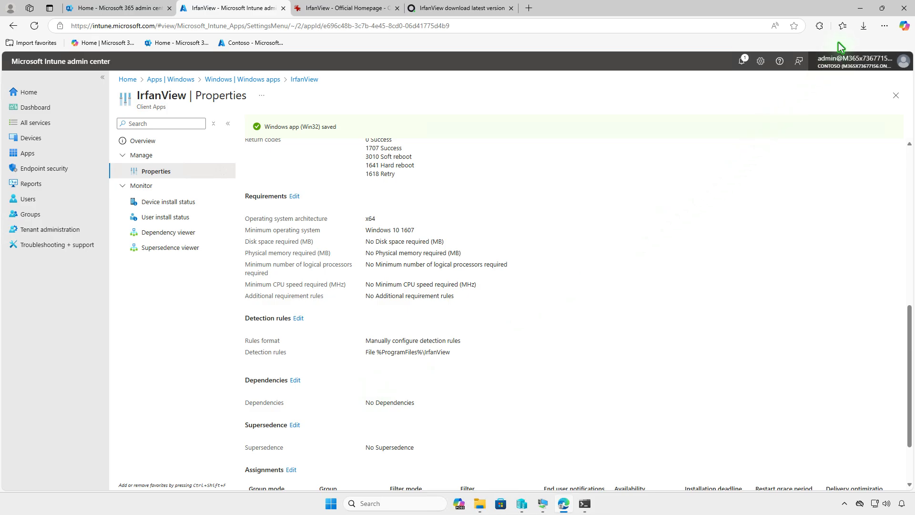
click(860, 8)
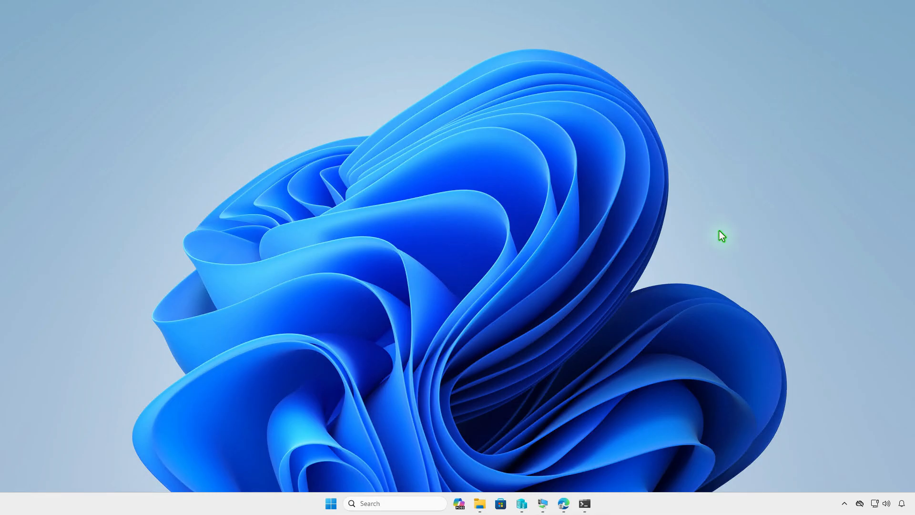
- Sync Company Portal on the WIN10-CTL VM and check the Intune uninstall notification for IrfanView
click(543, 504)
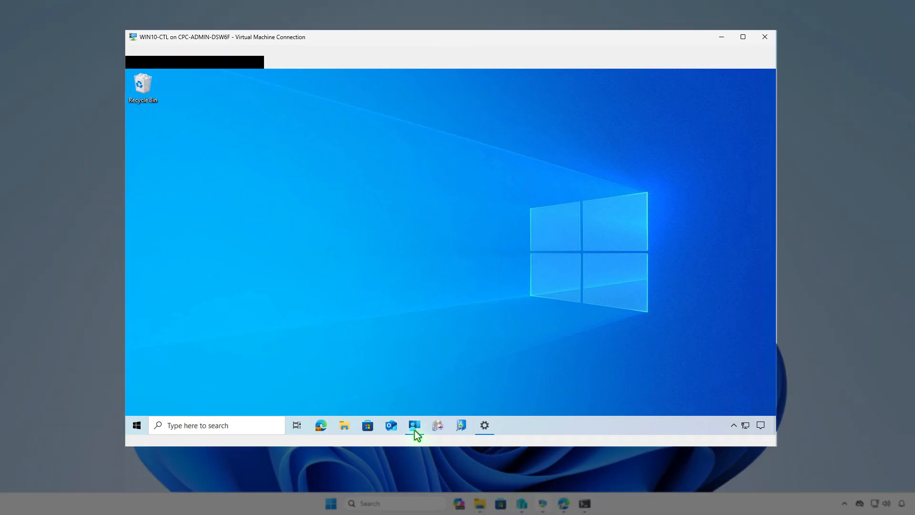
click(415, 430)
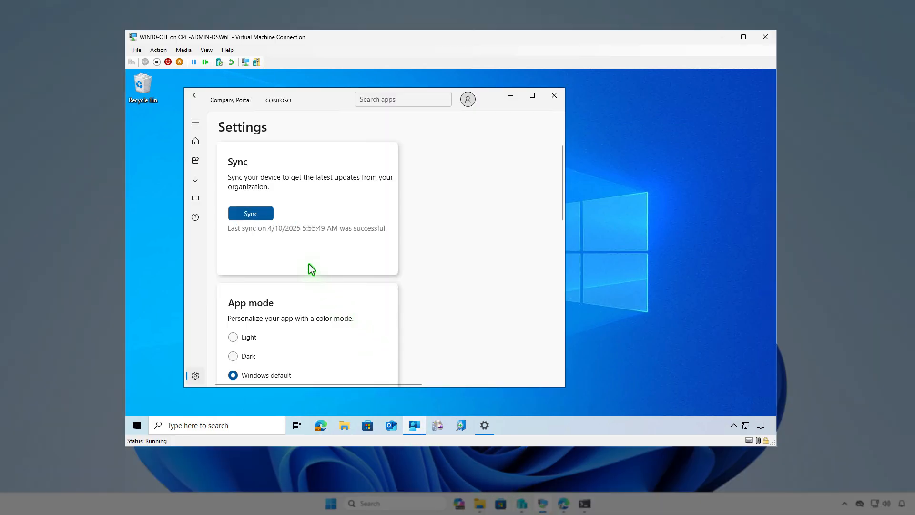
click(266, 215)
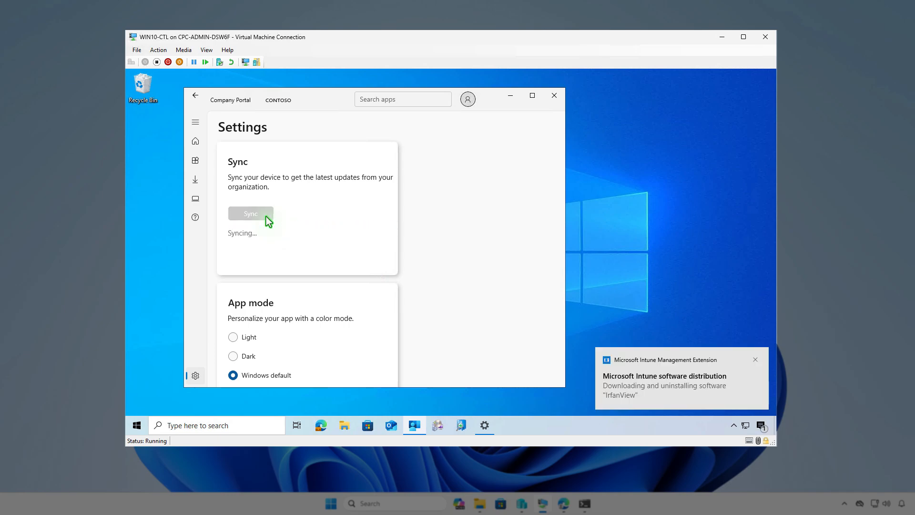
click(760, 425)
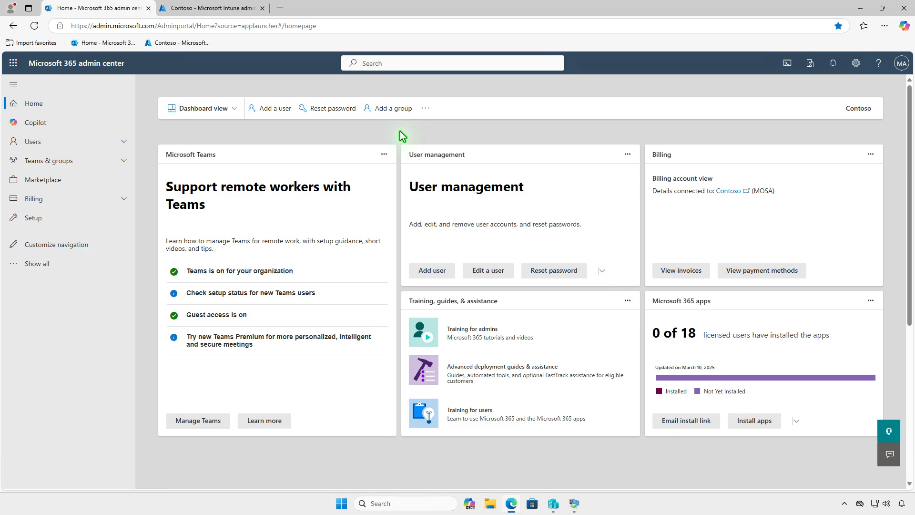
- View the Microsoft Intune Suite license details (2 of 250 assigned) under Billing > Licenses
click(106, 199)
click(92, 235)
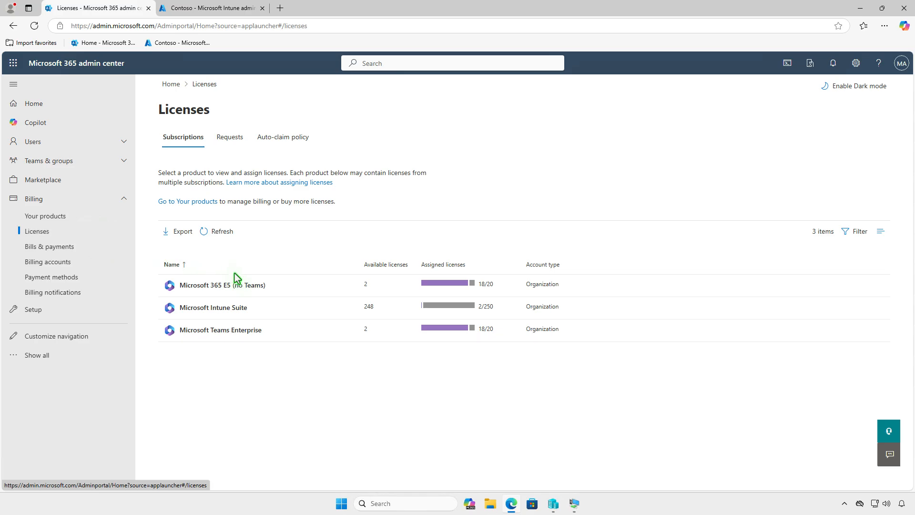
click(307, 305)
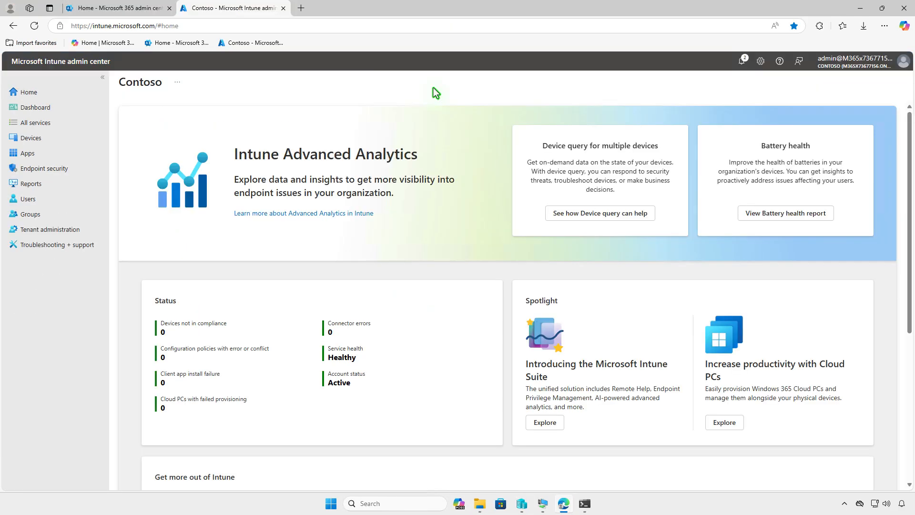
- Start creating a new Windows app of type Enterprise App Catalog app
click(56, 155)
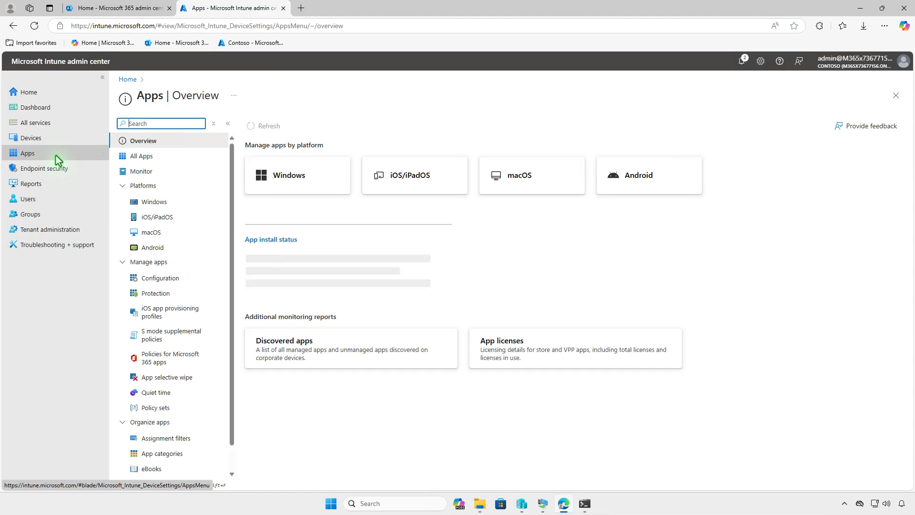
click(196, 206)
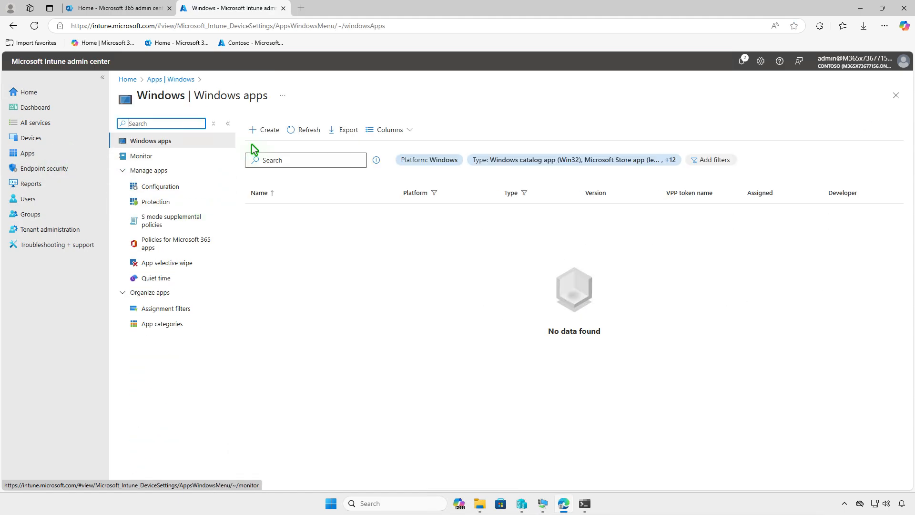
click(266, 131)
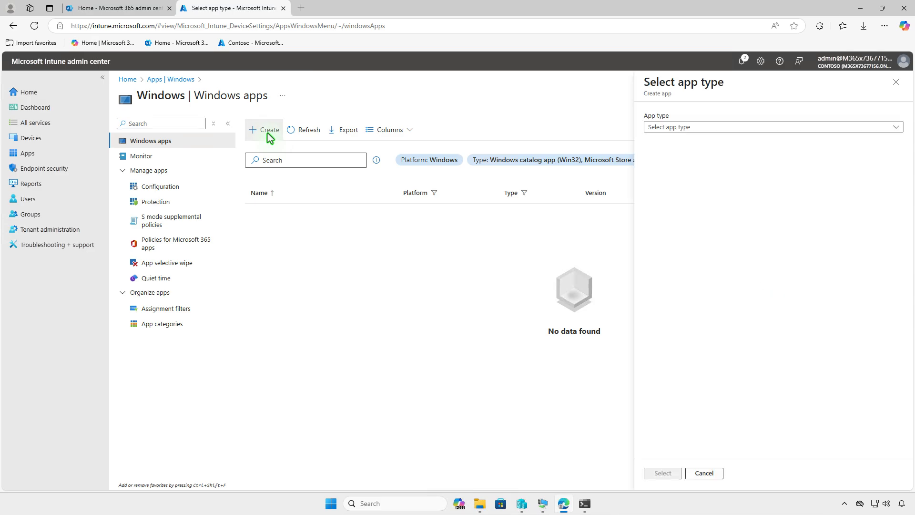
click(755, 127)
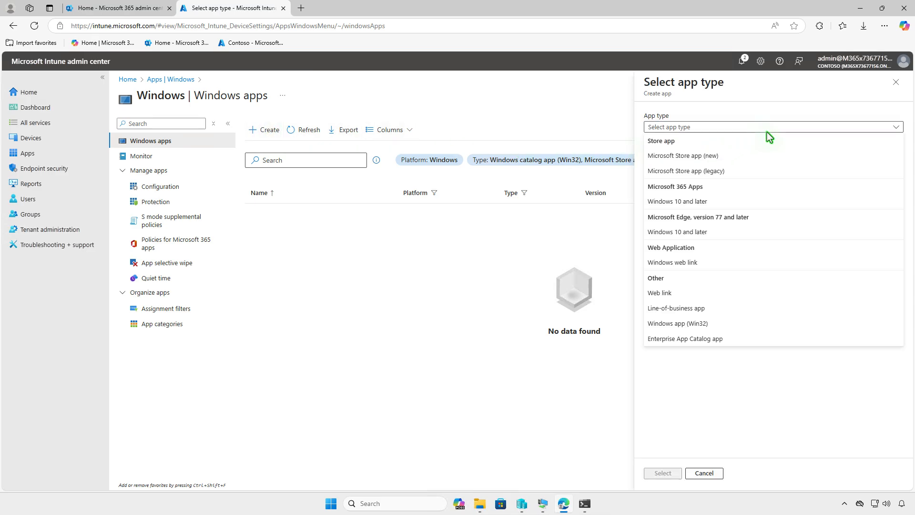
click(743, 339)
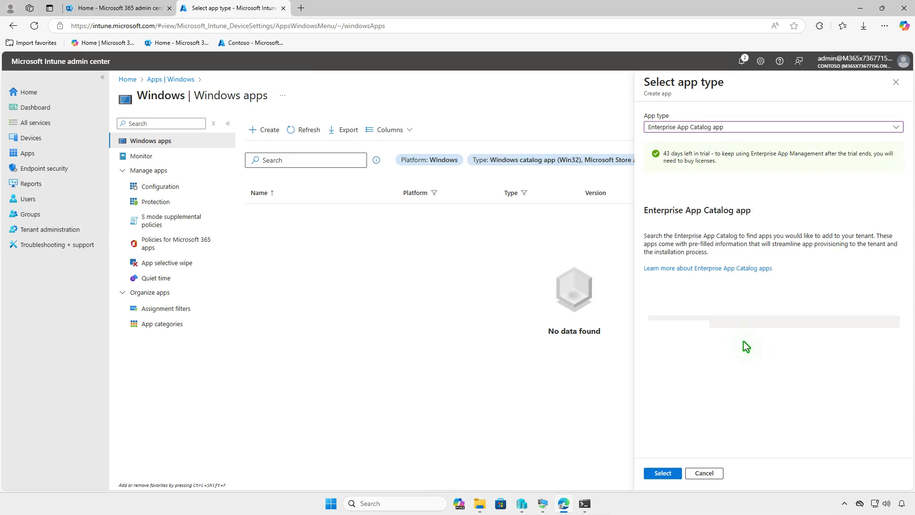
click(673, 473)
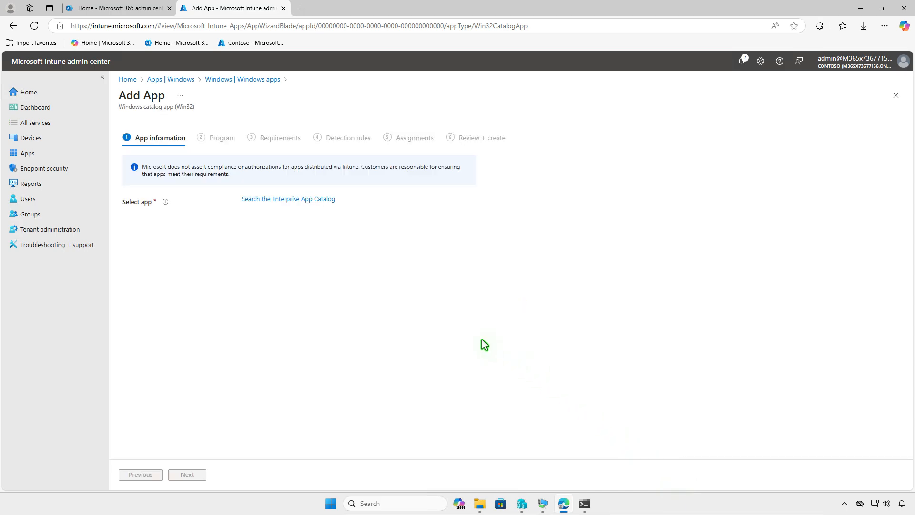
- Search the catalog for IrfanView and select the IrfanView (x64) package
click(329, 200)
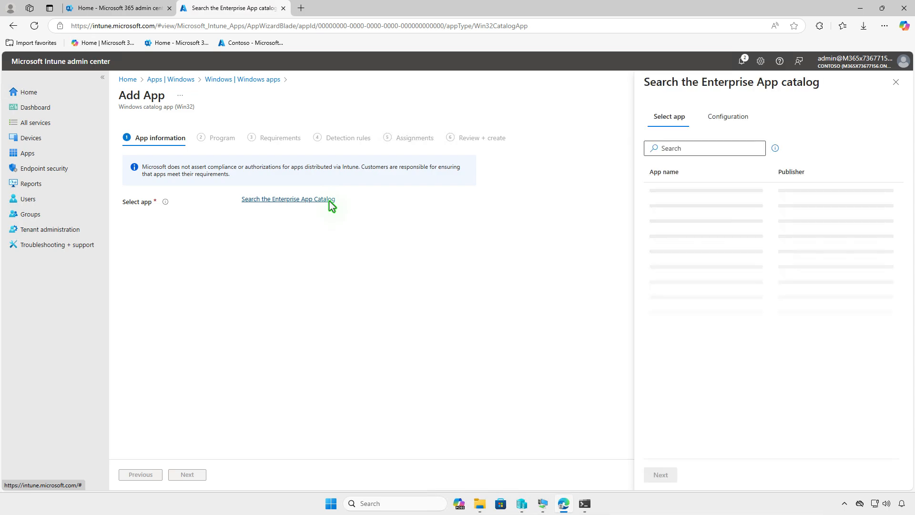
click(728, 146)
text(IrfanView)
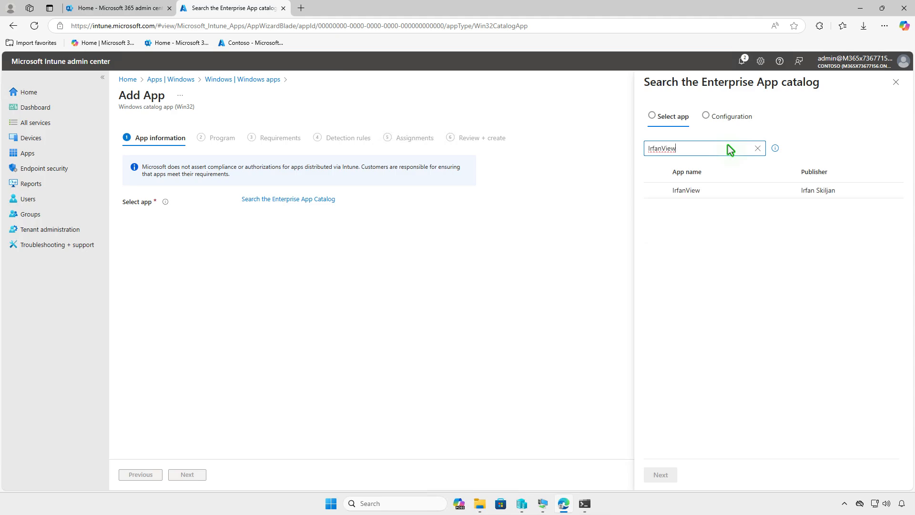
click(734, 191)
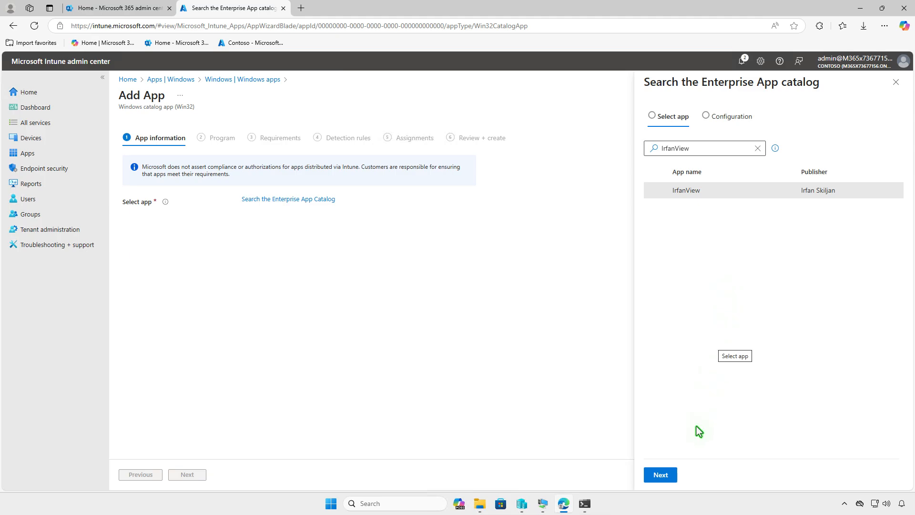
click(667, 479)
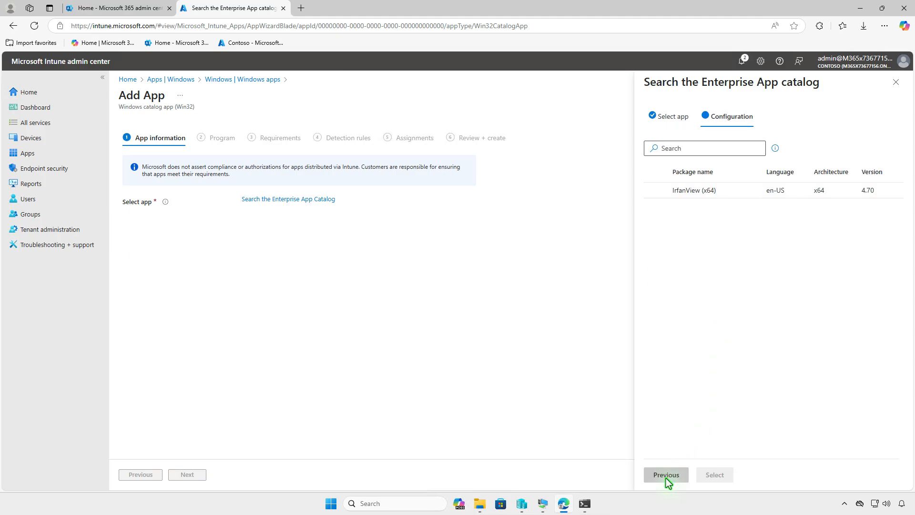
click(742, 190)
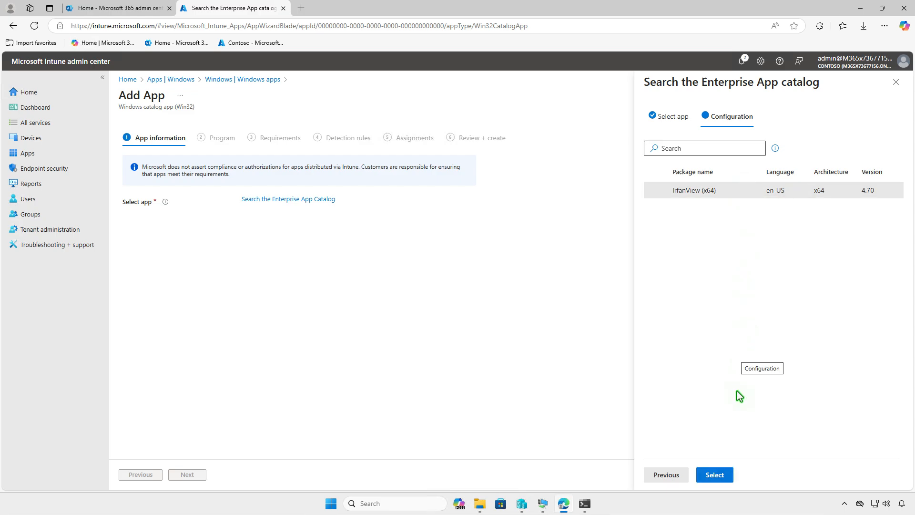
click(720, 476)
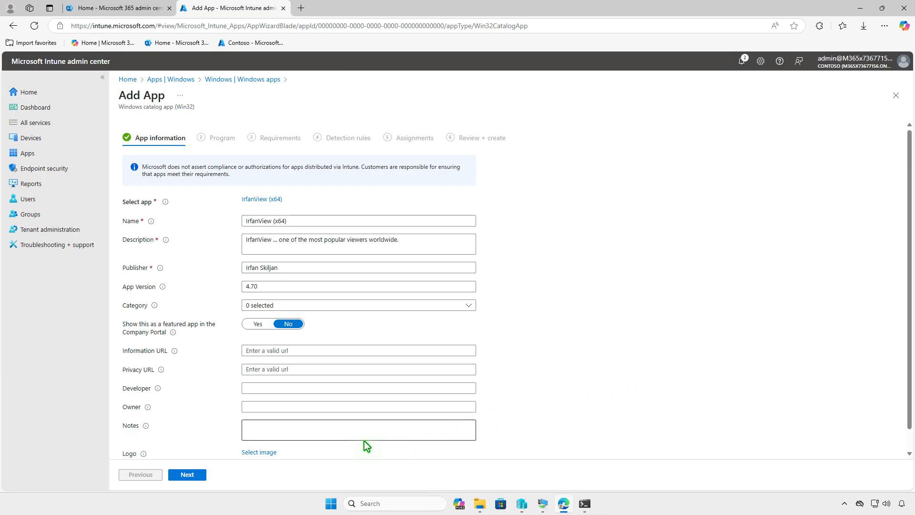
- Upload images.jpg from Downloads as the IrfanView app logo and continue to the Program step
click(269, 453)
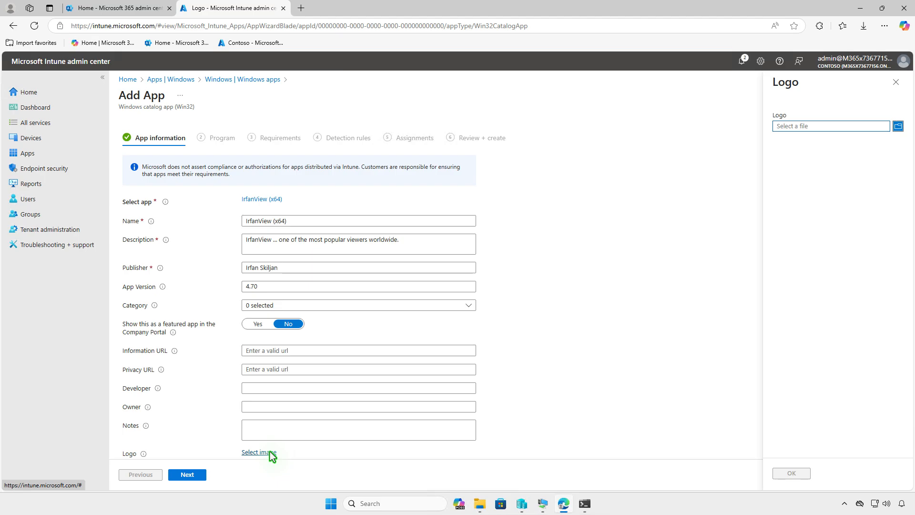
click(840, 127)
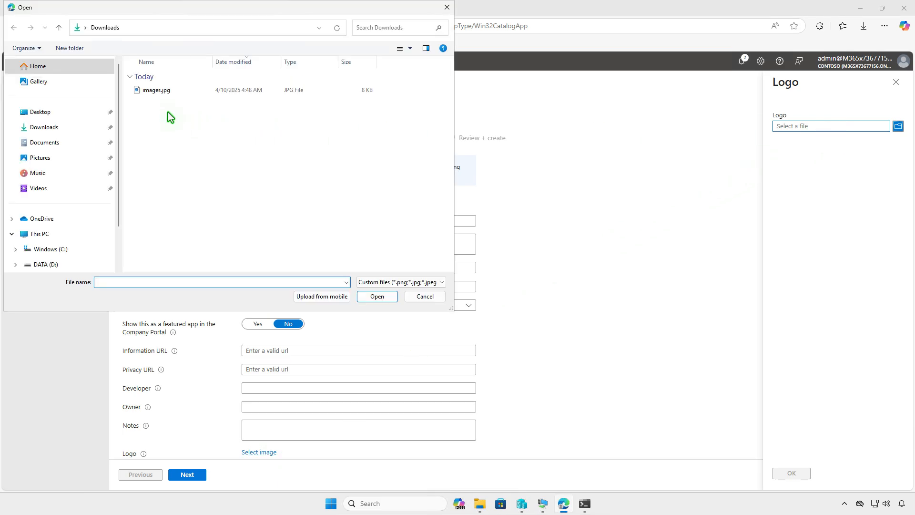
click(148, 93)
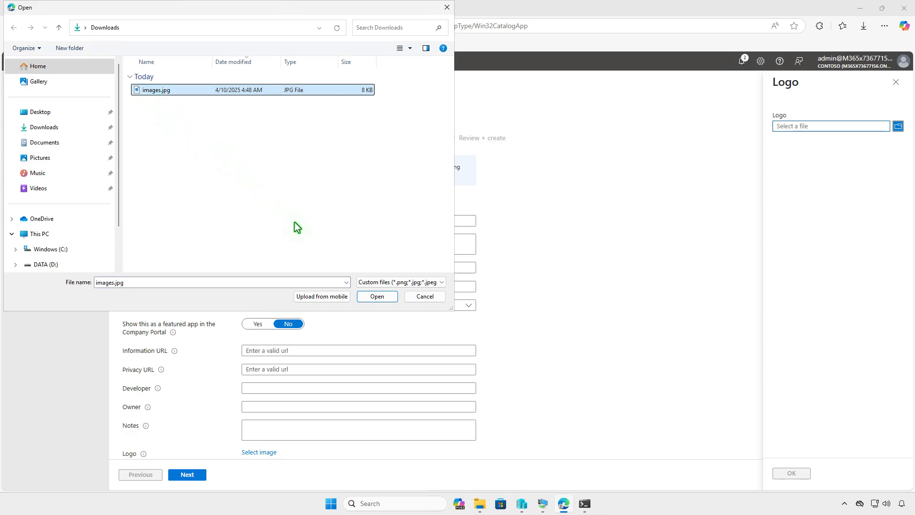
click(376, 297)
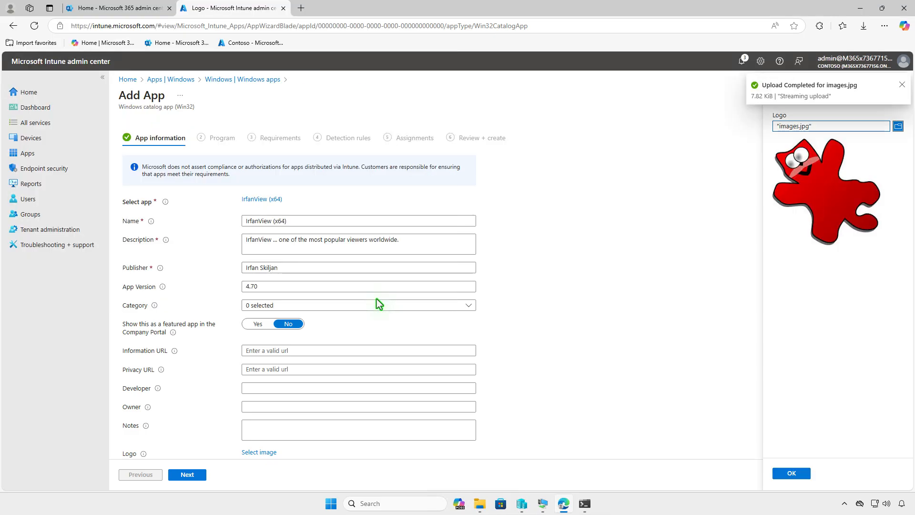
click(791, 477)
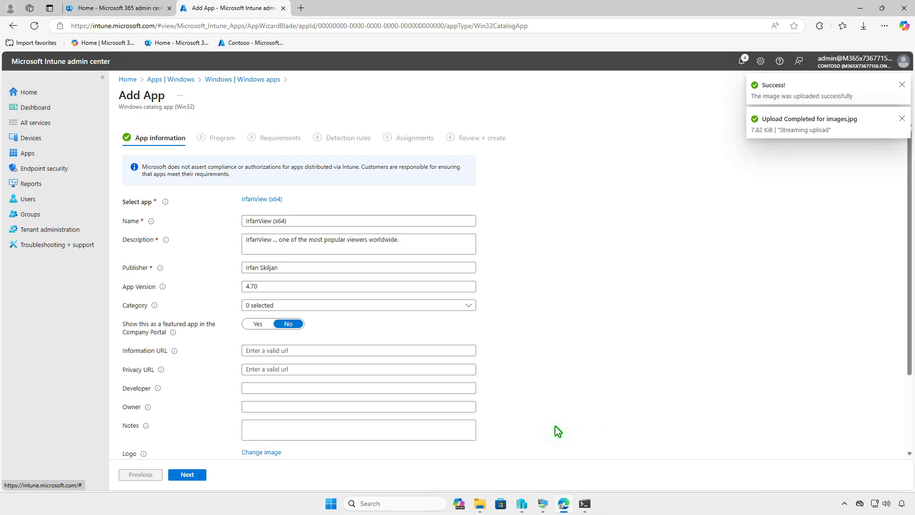
scroll(556, 428, down, 2)
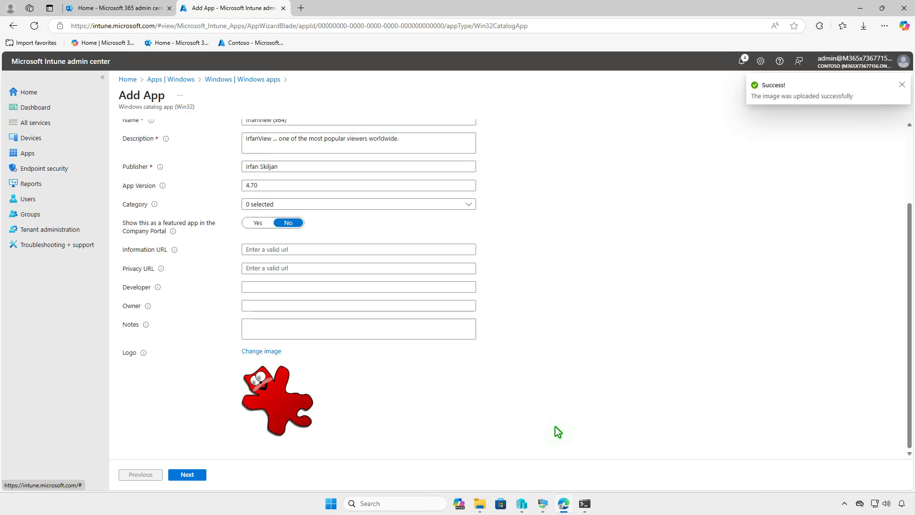
click(201, 476)
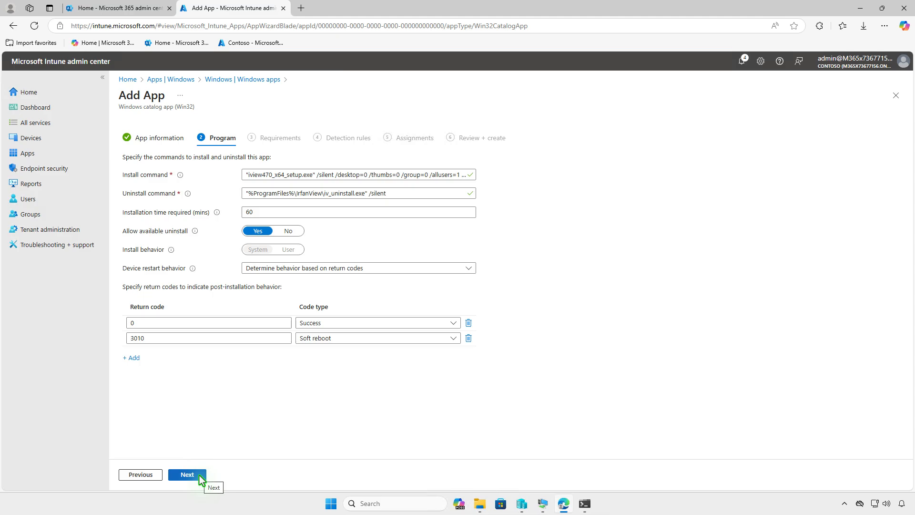
- Accept the prefilled program, requirements and detection rules to reach Assignments
click(200, 477)
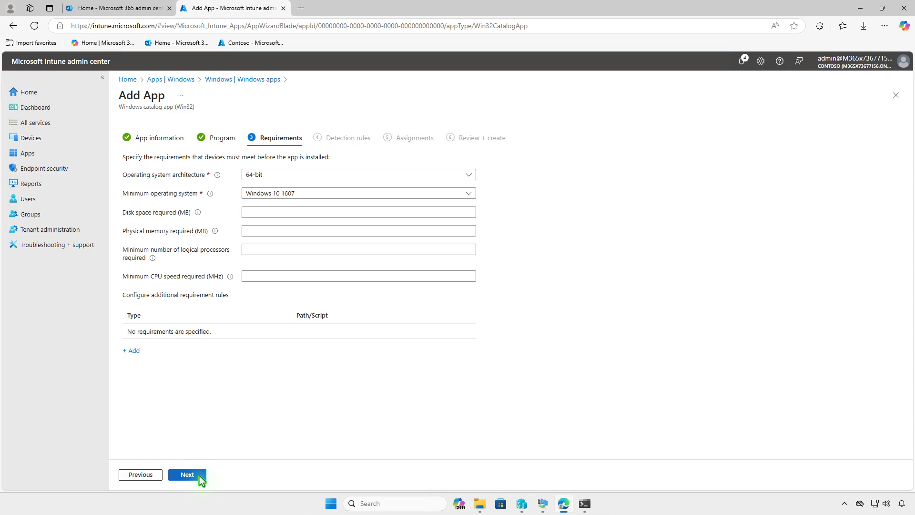
click(199, 476)
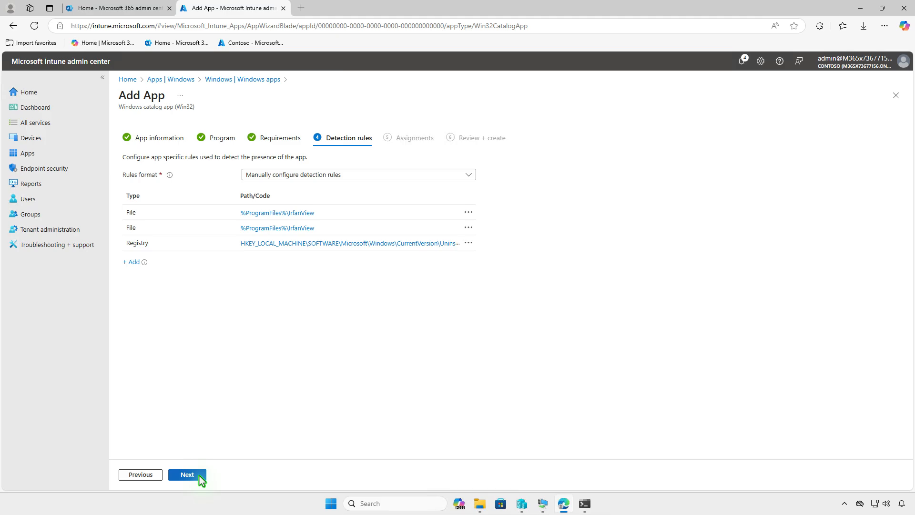
click(199, 475)
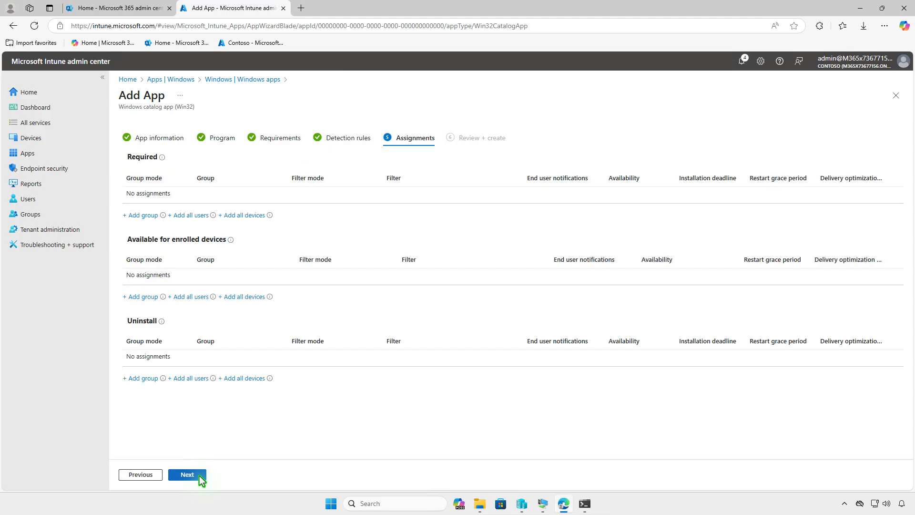
- Make IrfanView (x64) available to Test_Users on enrolled devices and create the app
click(149, 297)
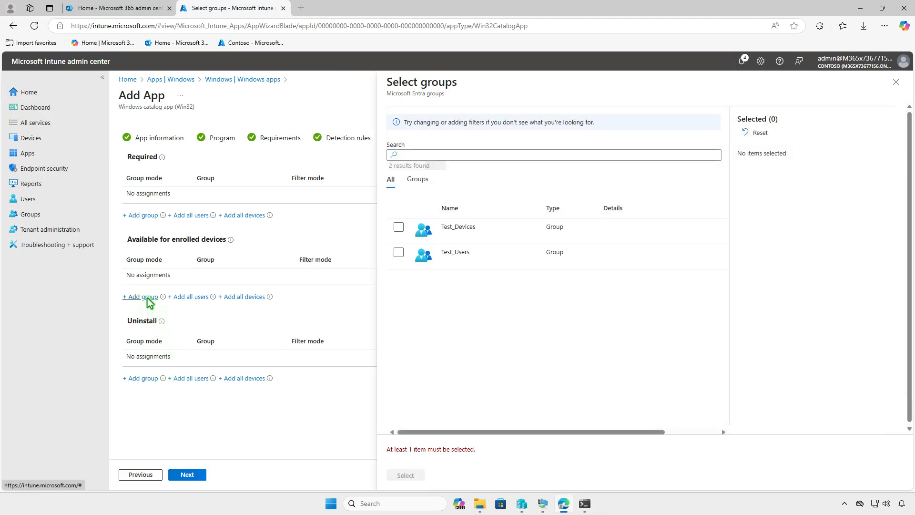
click(399, 253)
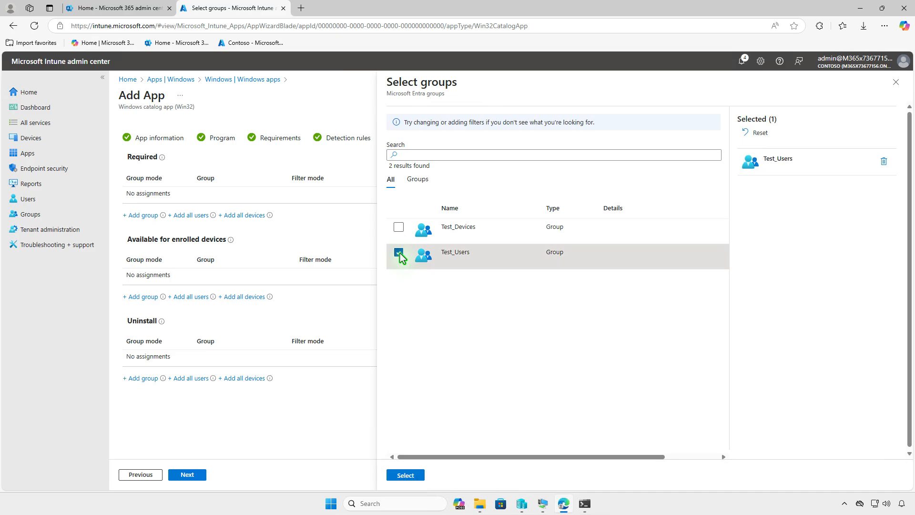
click(405, 475)
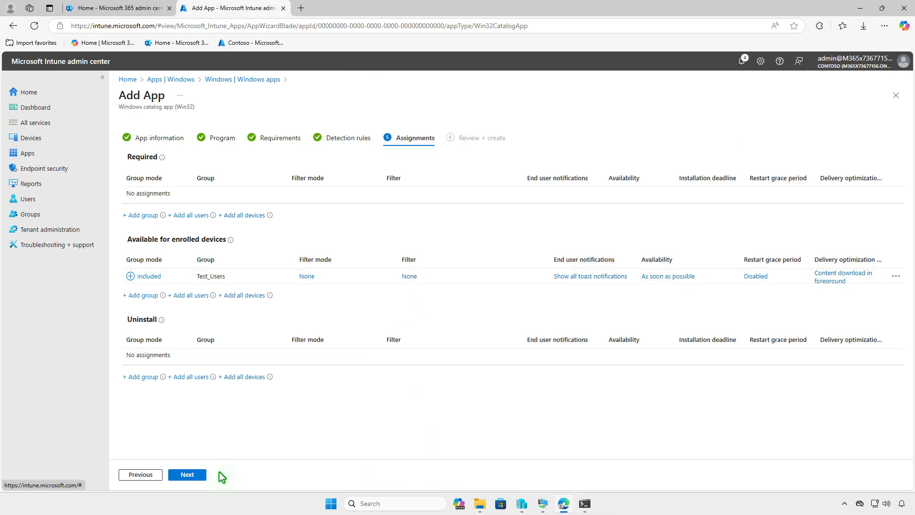
click(191, 473)
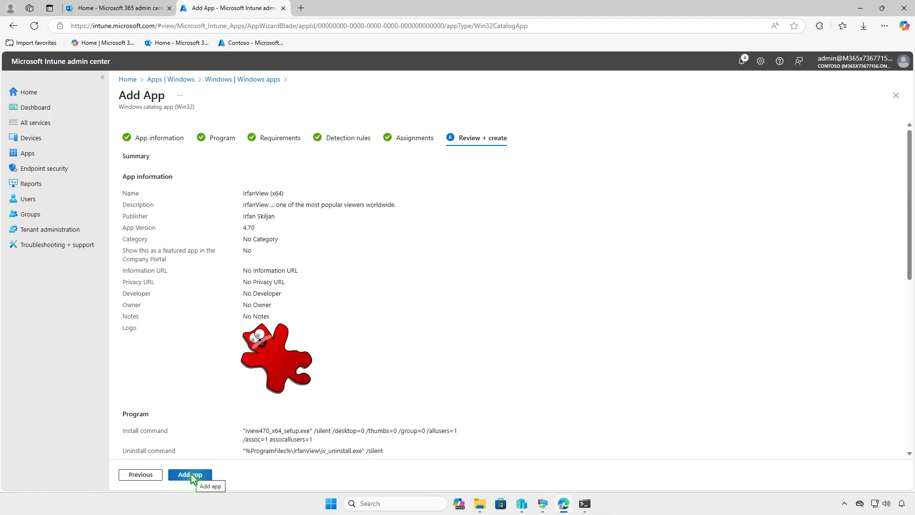
click(191, 473)
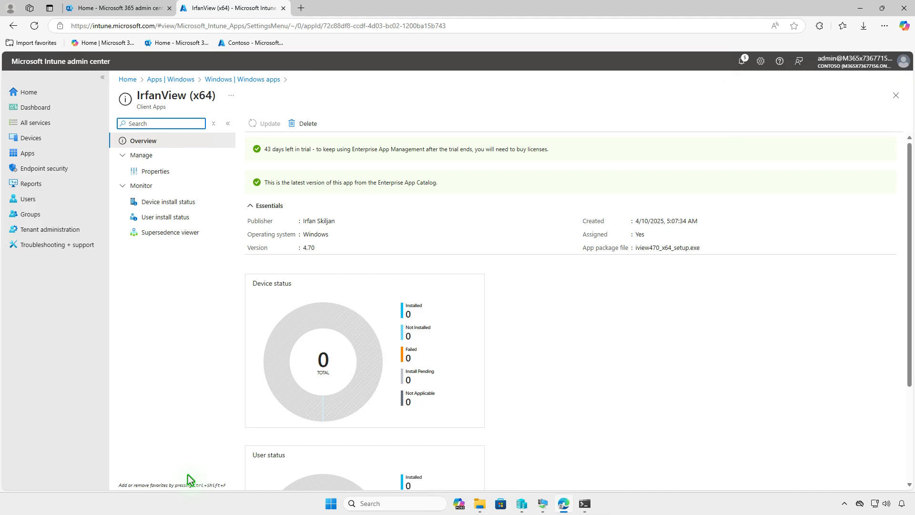
click(860, 8)
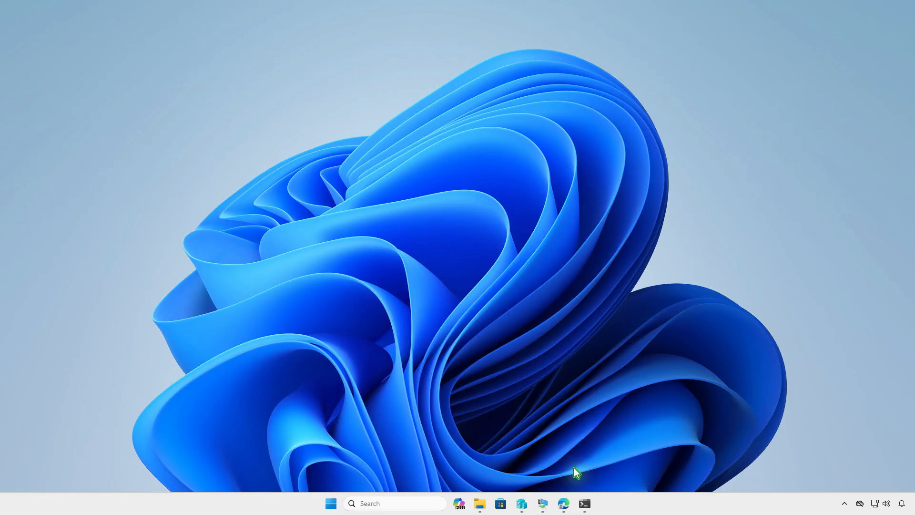
- Install IrfanView (x64) from Company Portal's Apps list on the Windows 10 VM
click(547, 506)
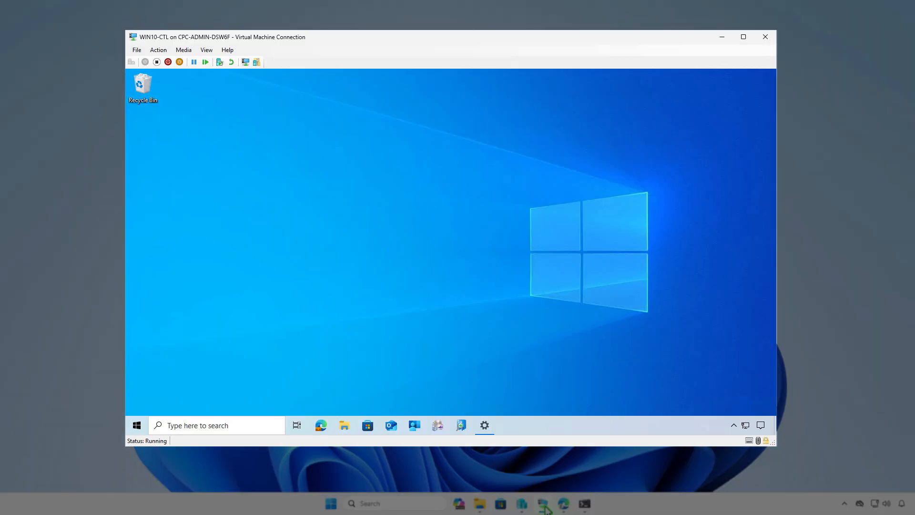
click(414, 425)
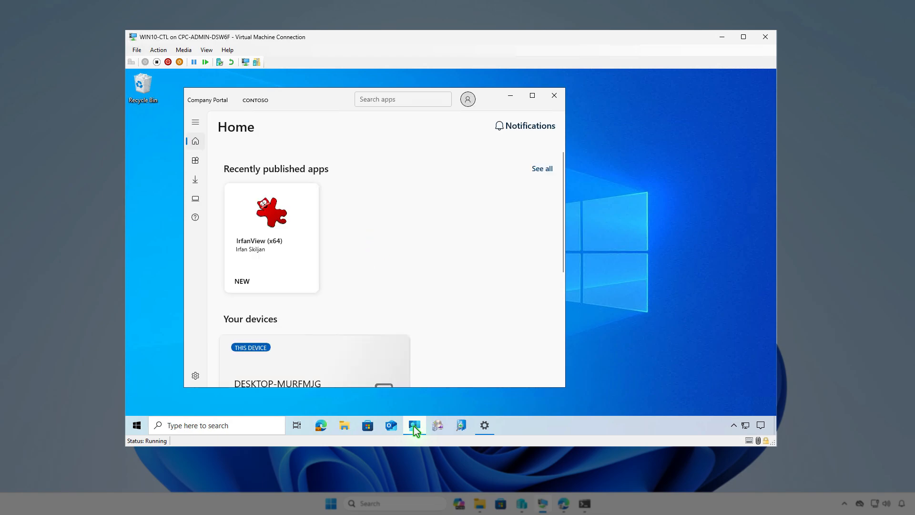
click(195, 162)
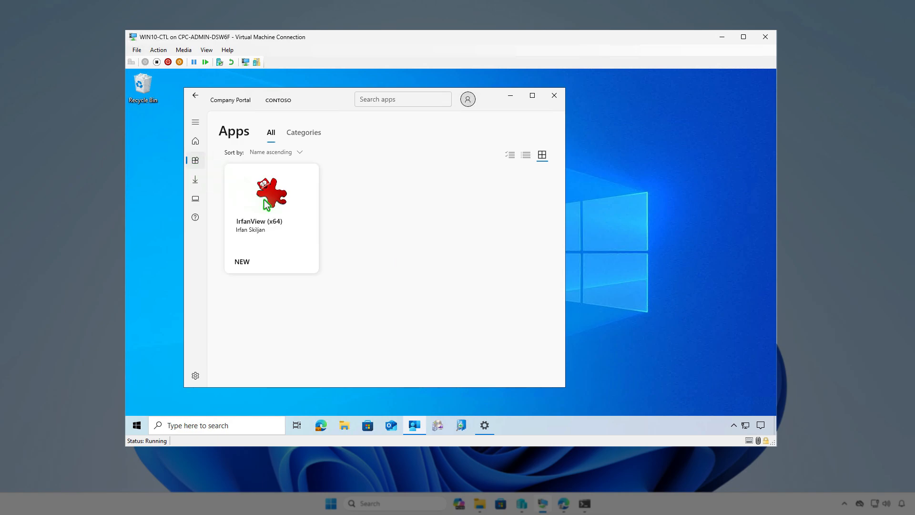
click(300, 240)
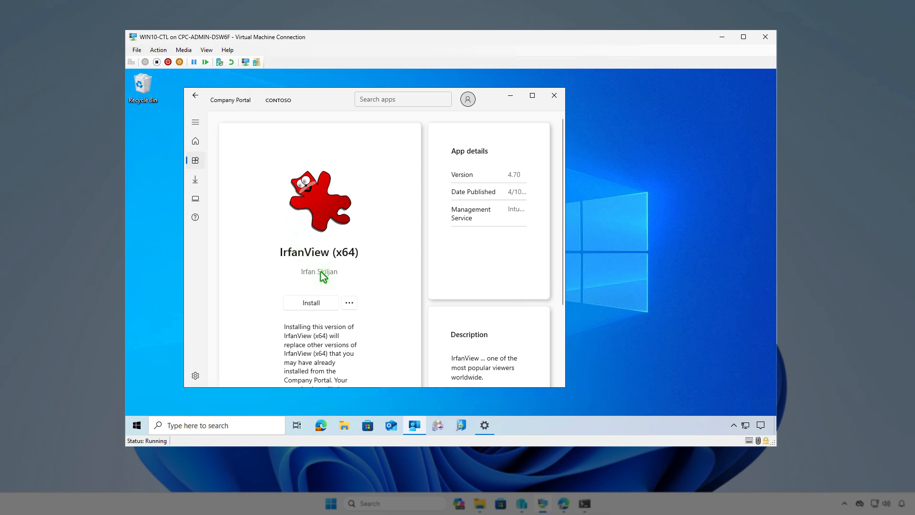
click(329, 309)
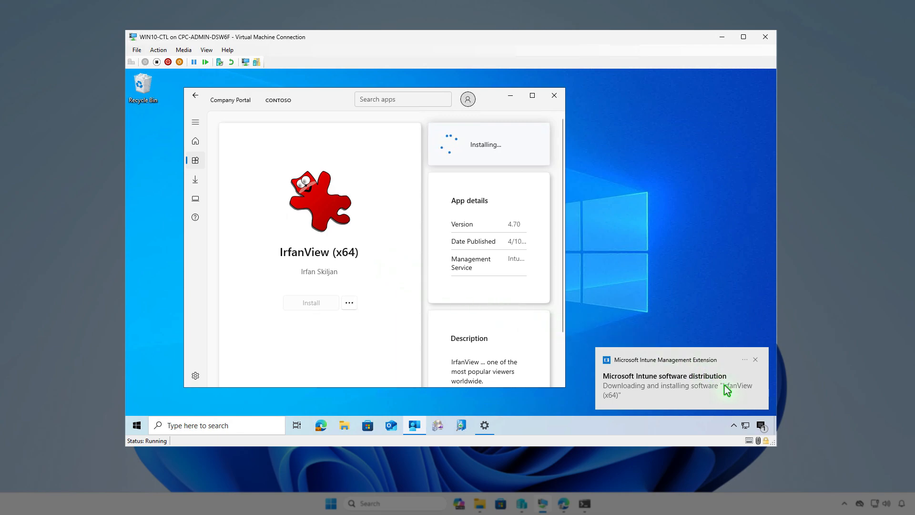
click(761, 426)
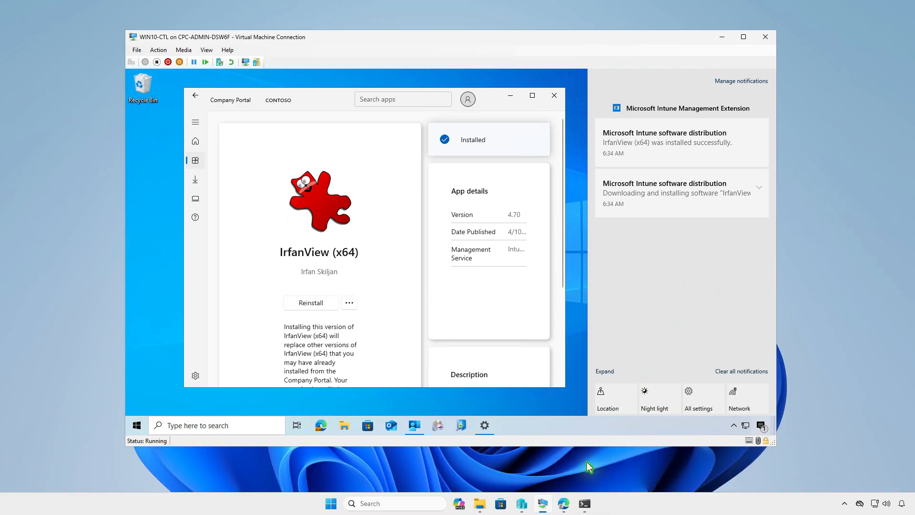
click(566, 504)
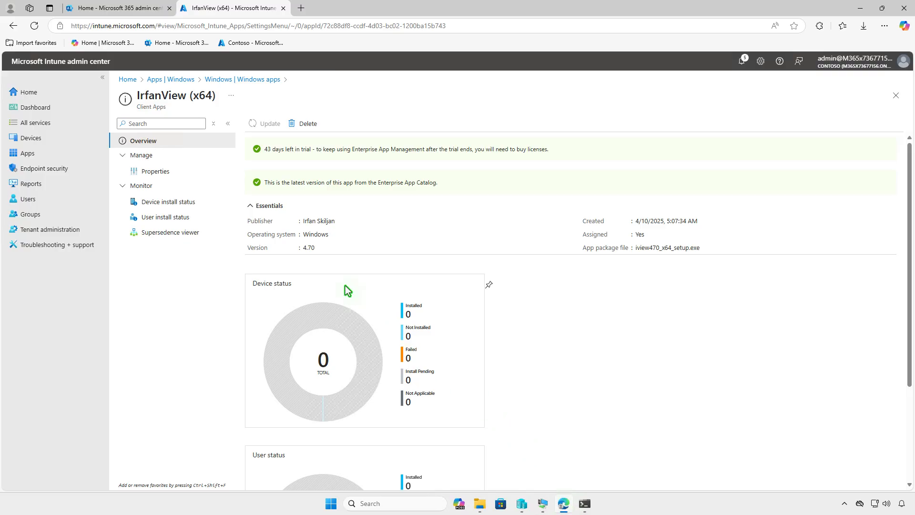
- Open the IrfanView (x64) Properties and start editing its Assignments
click(179, 174)
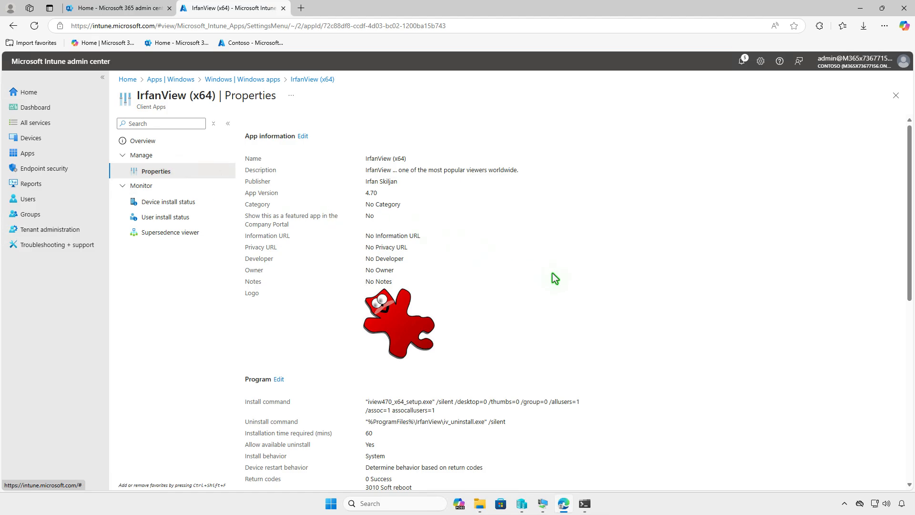
scroll(552, 274, down, 9)
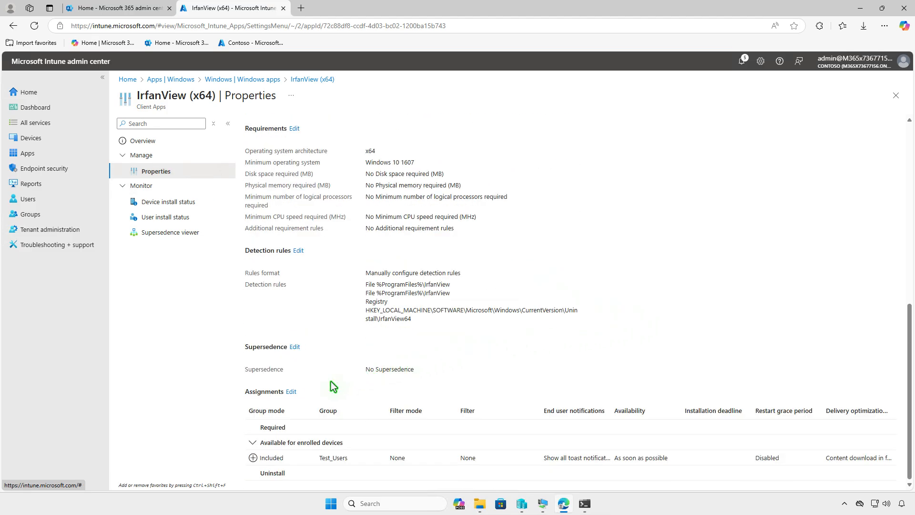
click(291, 391)
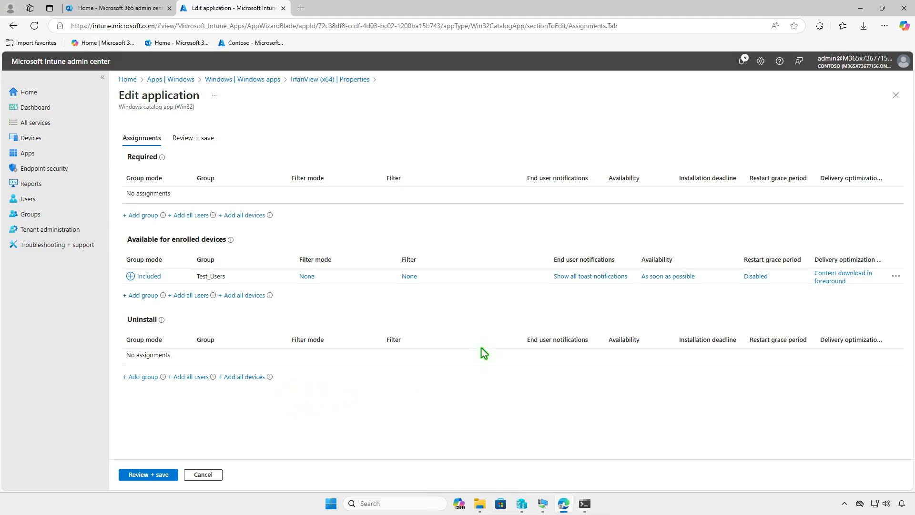
- Remove the Test_Users available assignment, assign Test_Devices under Uninstall, and save
click(895, 276)
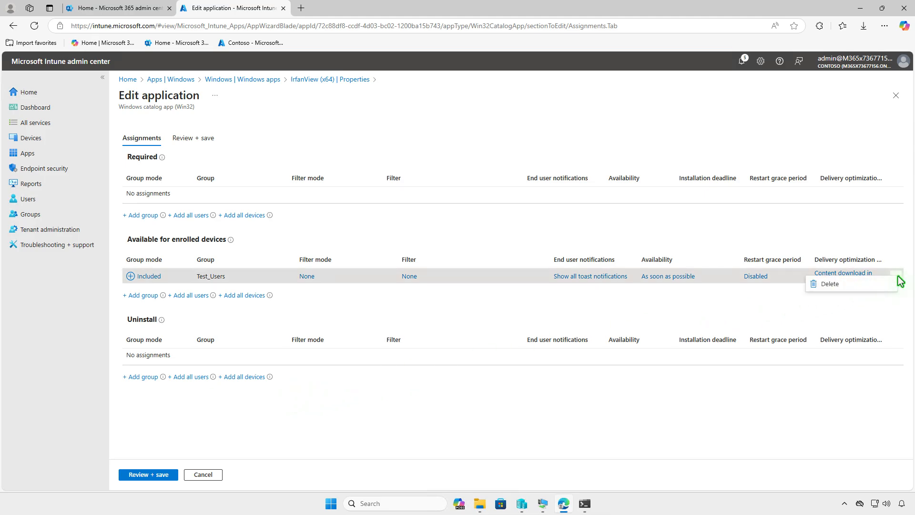
click(868, 287)
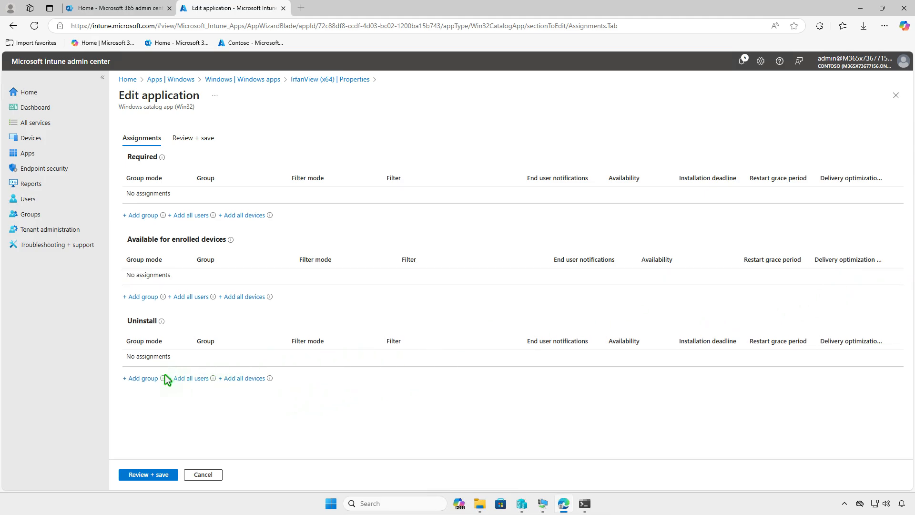
click(144, 379)
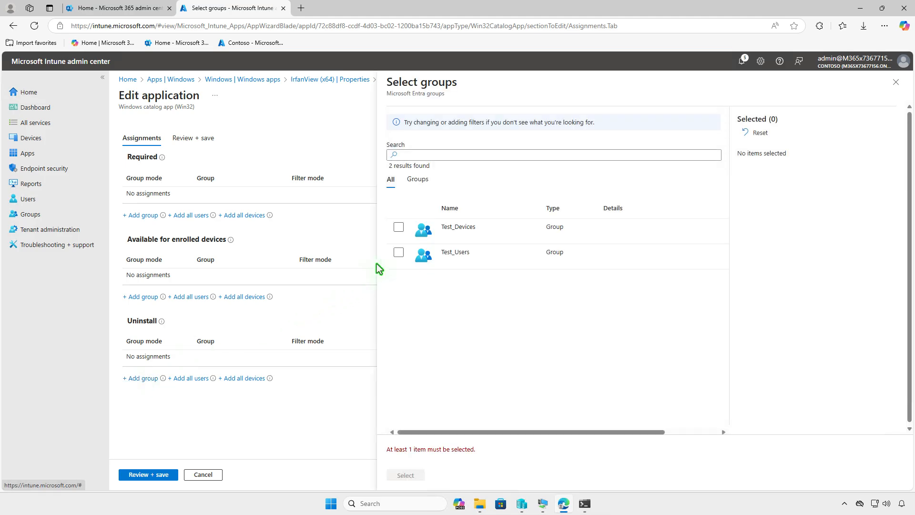
click(399, 227)
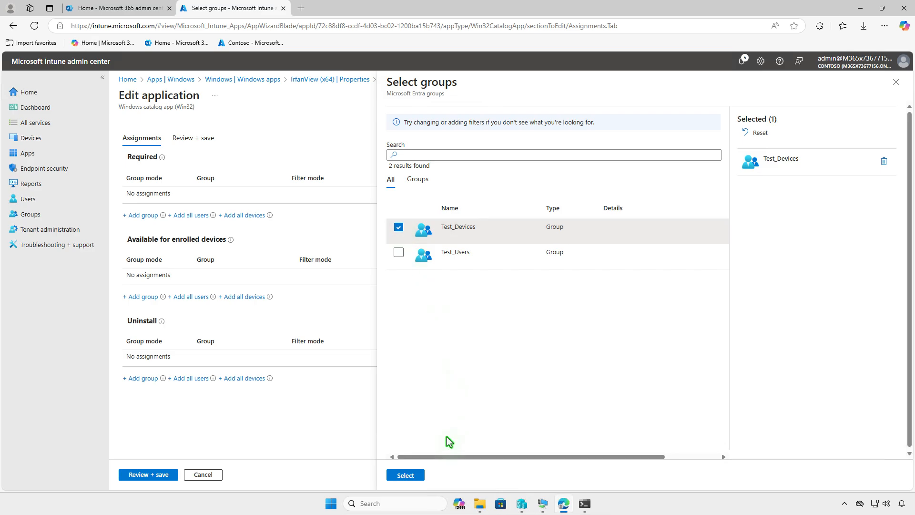
click(422, 475)
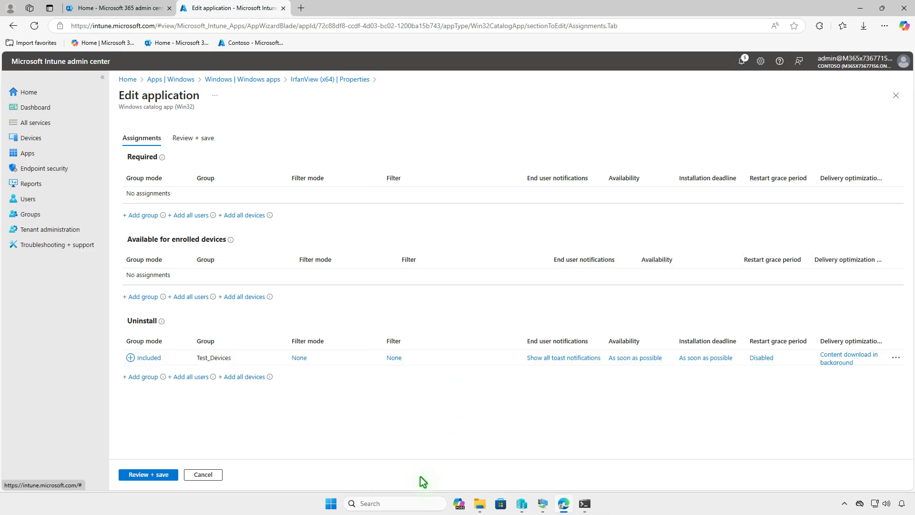
click(129, 477)
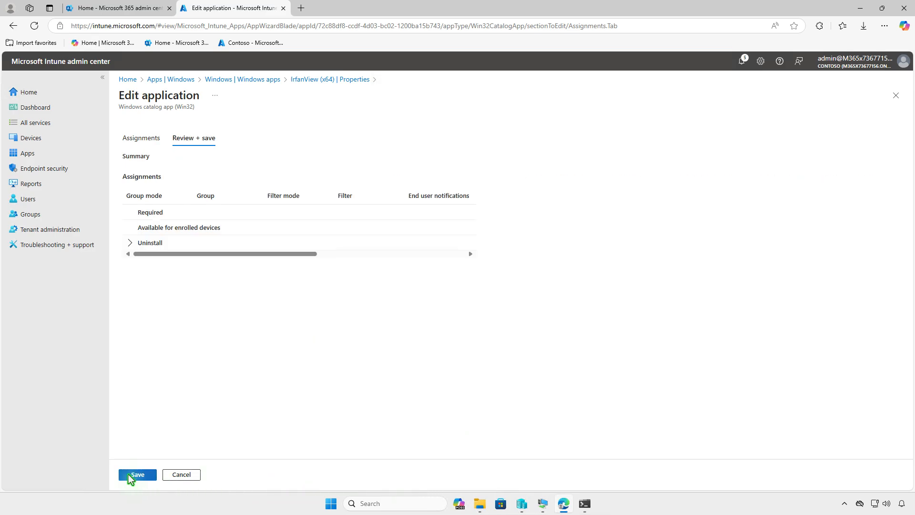
click(128, 475)
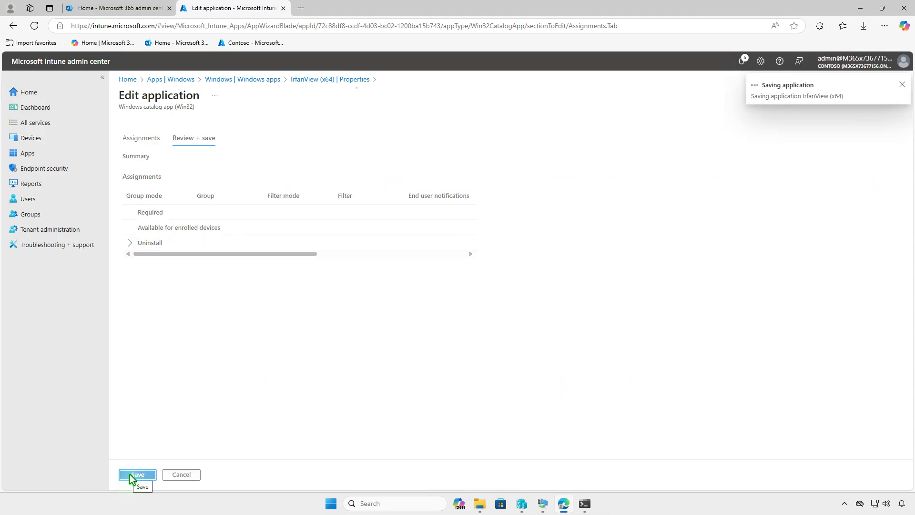